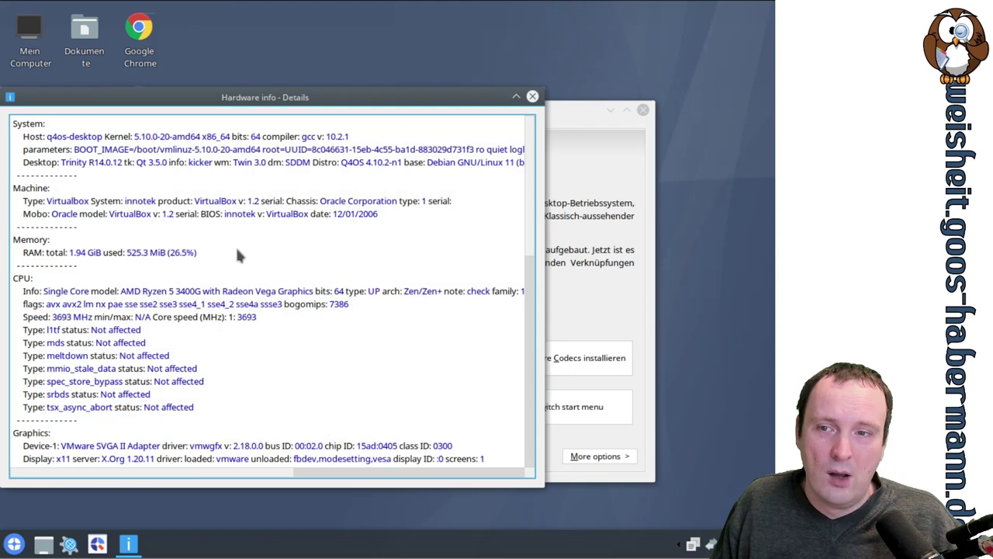
Review the detailed hardware report from the system section down to the general info, and close the hardware information windows
{"action": "scroll", "coordinate": [360, 237], "scroll_direction": "down", "scroll_amount": 14}
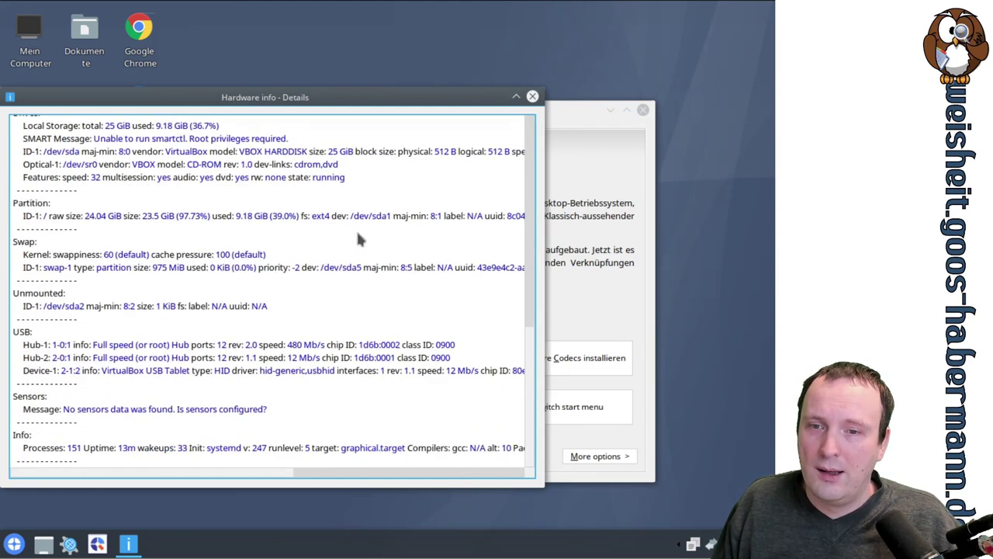
{"action": "scroll", "coordinate": [355, 229], "scroll_direction": "up", "scroll_amount": 6}
{"action": "scroll", "coordinate": [358, 240], "scroll_direction": "up", "scroll_amount": 7}
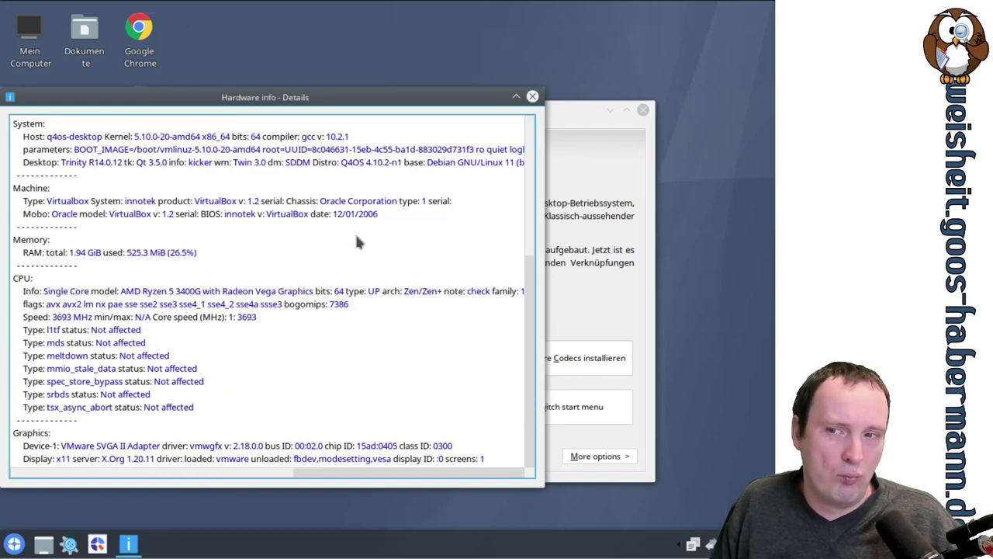
{"action": "scroll", "coordinate": [357, 241], "scroll_direction": "down", "scroll_amount": 13}
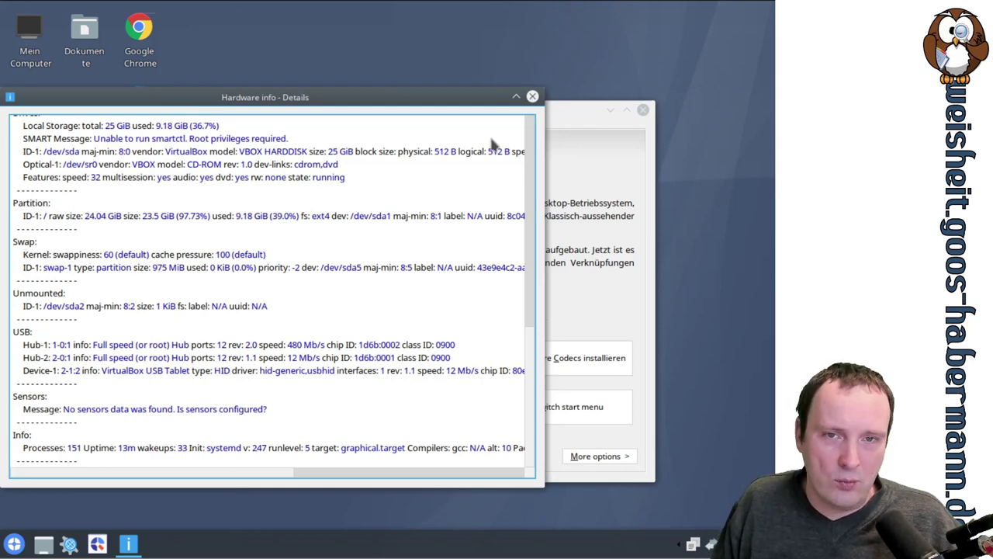
{"action": "left_click", "coordinate": [532, 96]}
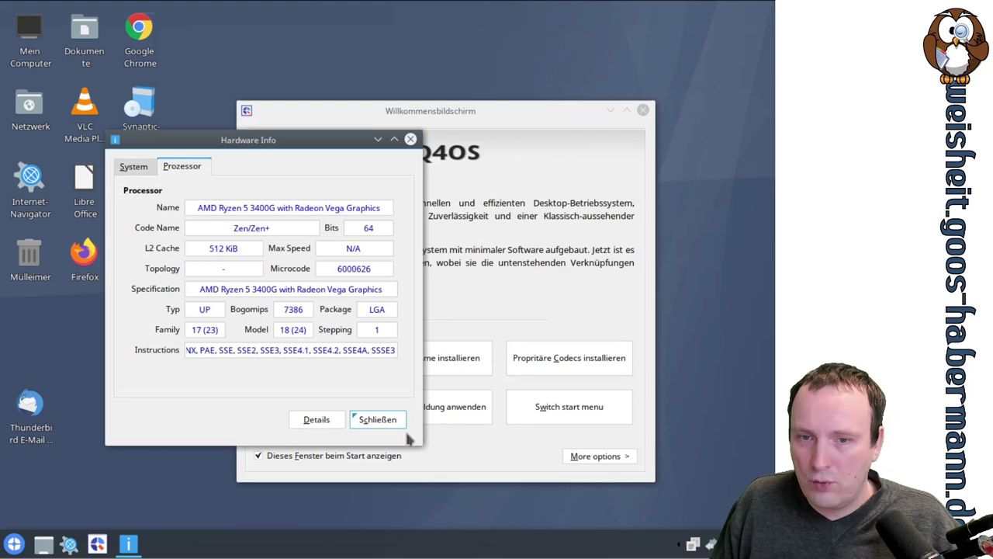
{"action": "left_click", "coordinate": [378, 419]}
Turn on the desktop effects through the welcome screen's additional options and acknowledge the activation
{"action": "left_click", "coordinate": [598, 456]}
{"action": "left_click", "coordinate": [665, 481]}
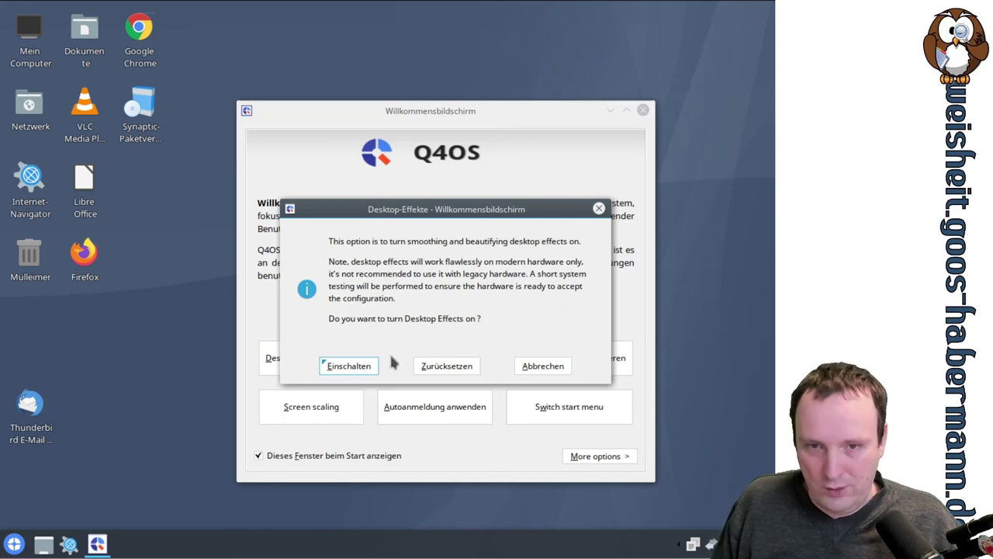
{"action": "left_click_drag", "start_coordinate": [395, 211], "coordinate": [419, 300]}
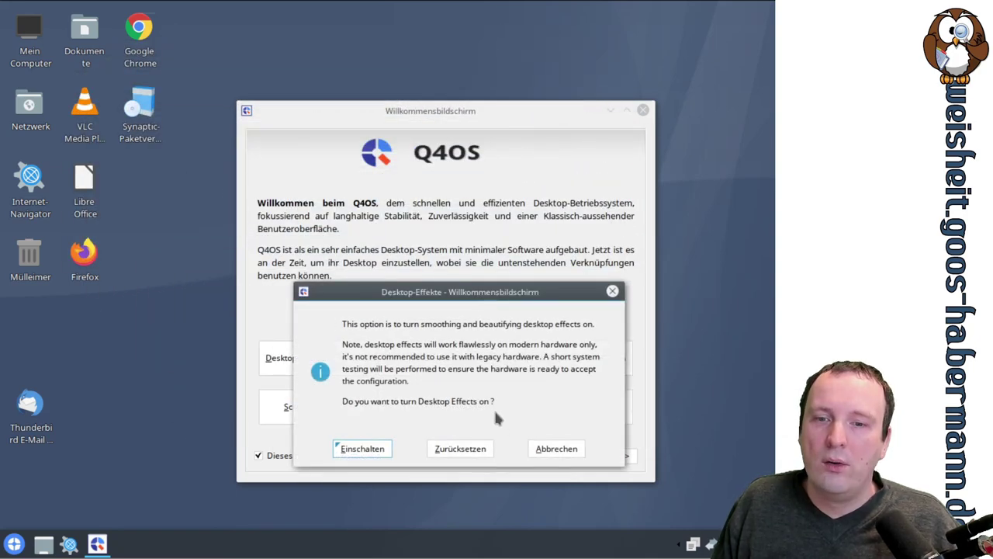
{"action": "left_click", "coordinate": [380, 449]}
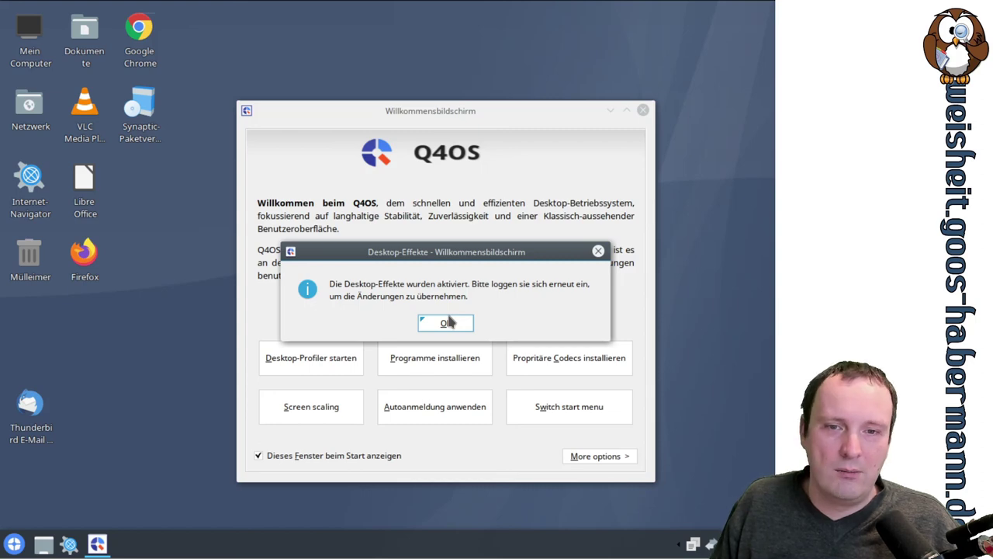
{"action": "left_click", "coordinate": [447, 322]}
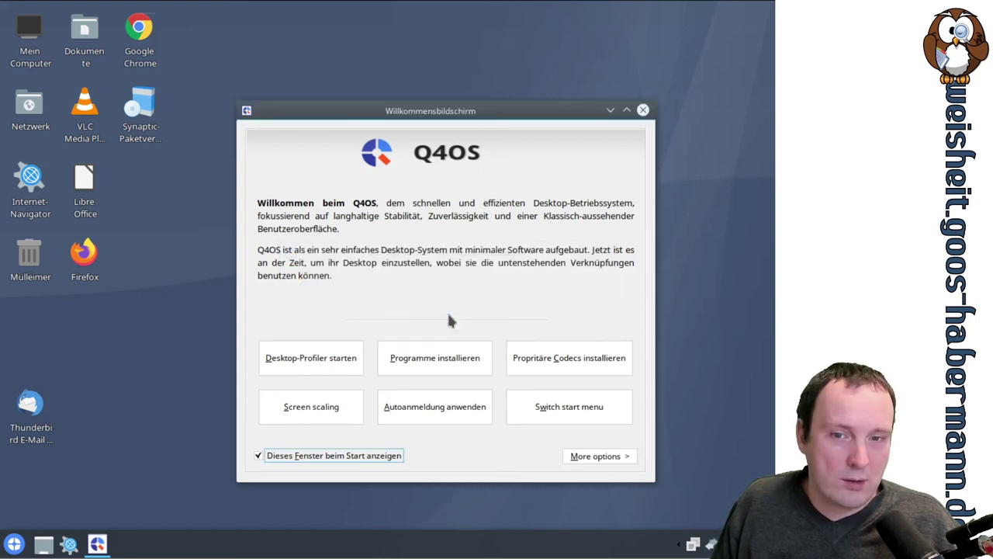
Close the welcome screen and end the current desktop session
{"action": "left_click", "coordinate": [643, 110]}
{"action": "left_click", "coordinate": [14, 544]}
{"action": "left_click", "coordinate": [52, 523]}
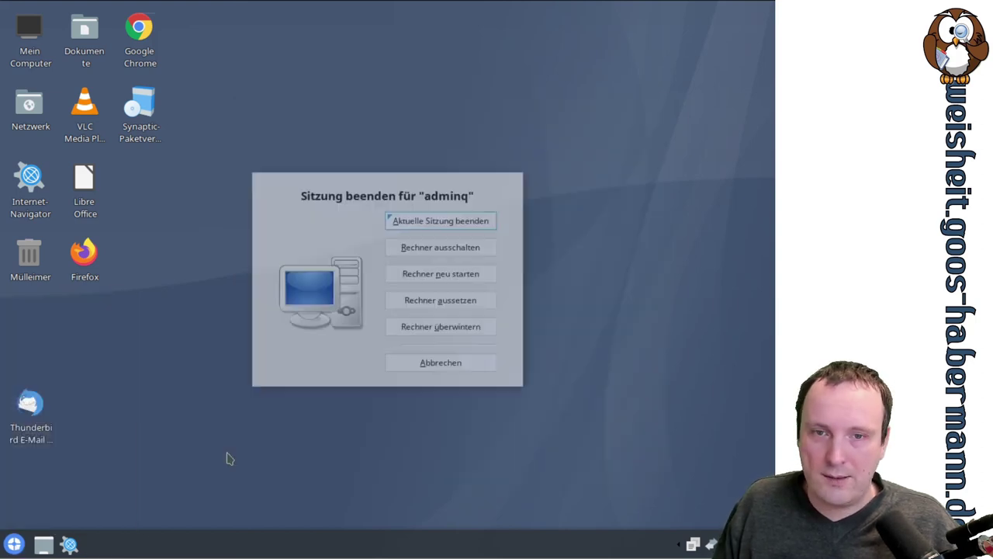
{"action": "left_click", "coordinate": [450, 221]}
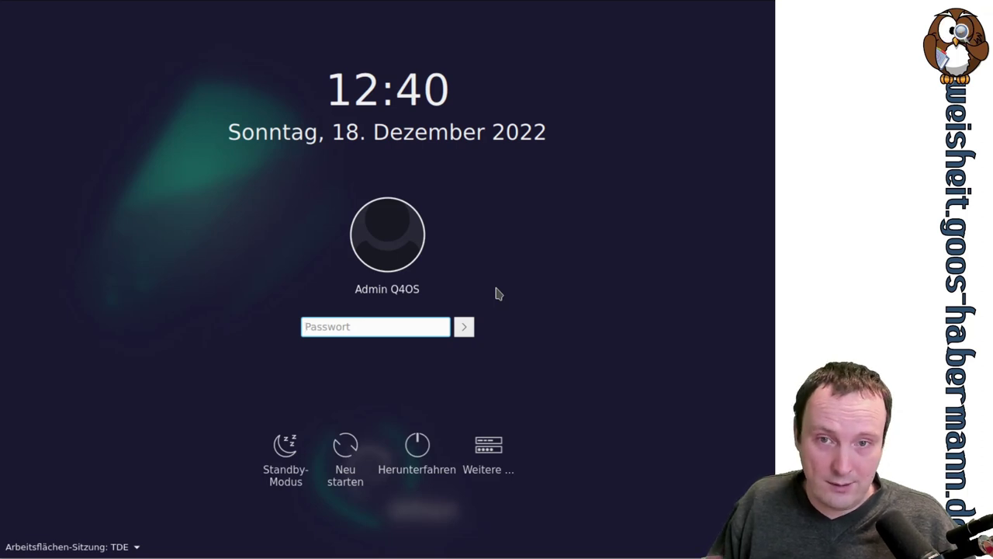
Log back in with the account password, and maximise and restore the welcome window
{"action": "type", "text": "••••"}
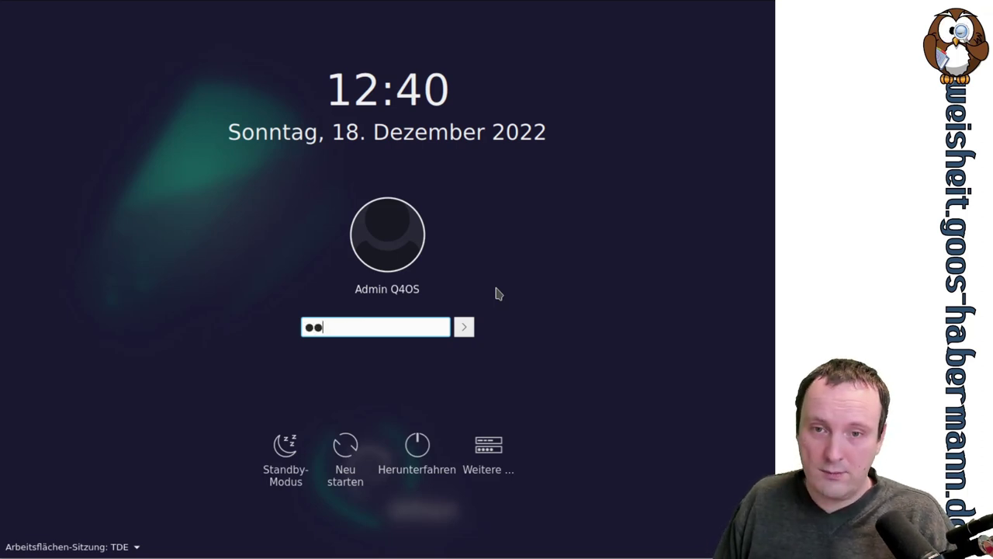
{"action": "key", "text": "Return"}
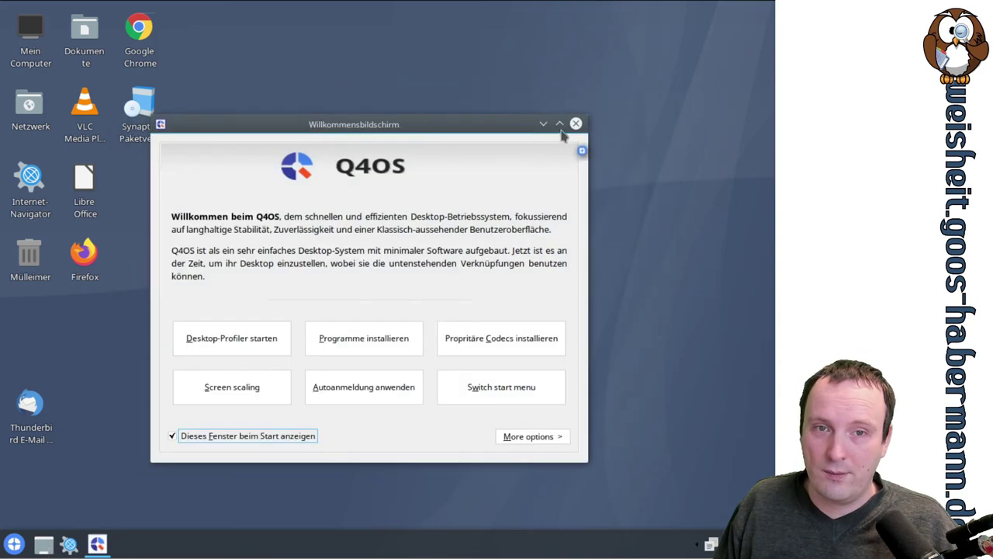
{"action": "left_click", "coordinate": [564, 122]}
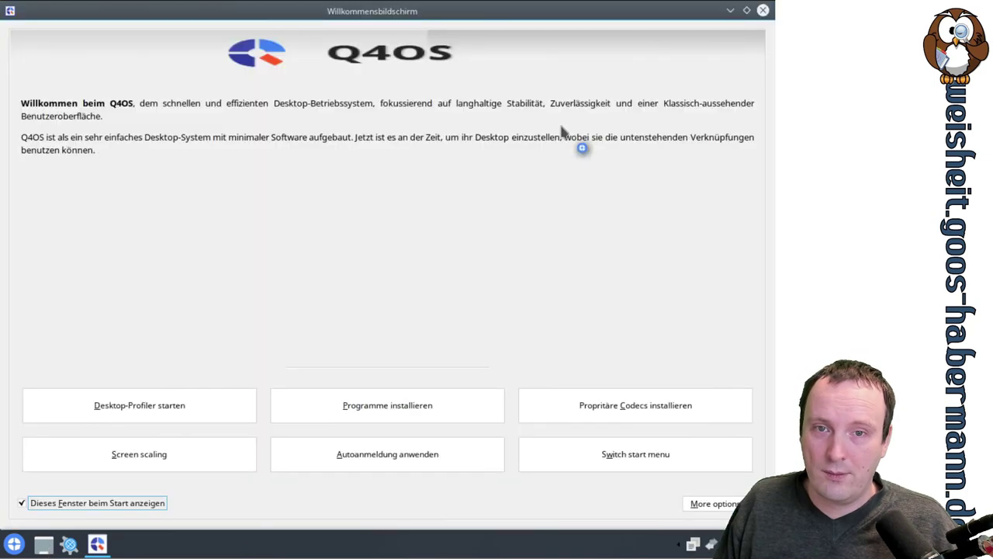
{"action": "left_click", "coordinate": [745, 12]}
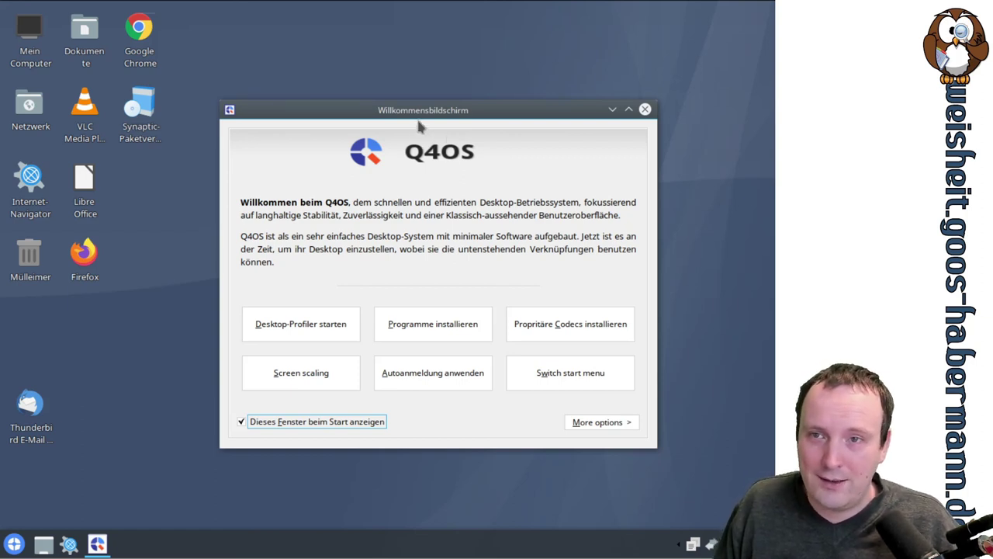
Open the Dokumente folder, move its window toward the middle of the desktop, and go up to the home folder
{"action": "double_click", "coordinate": [86, 35]}
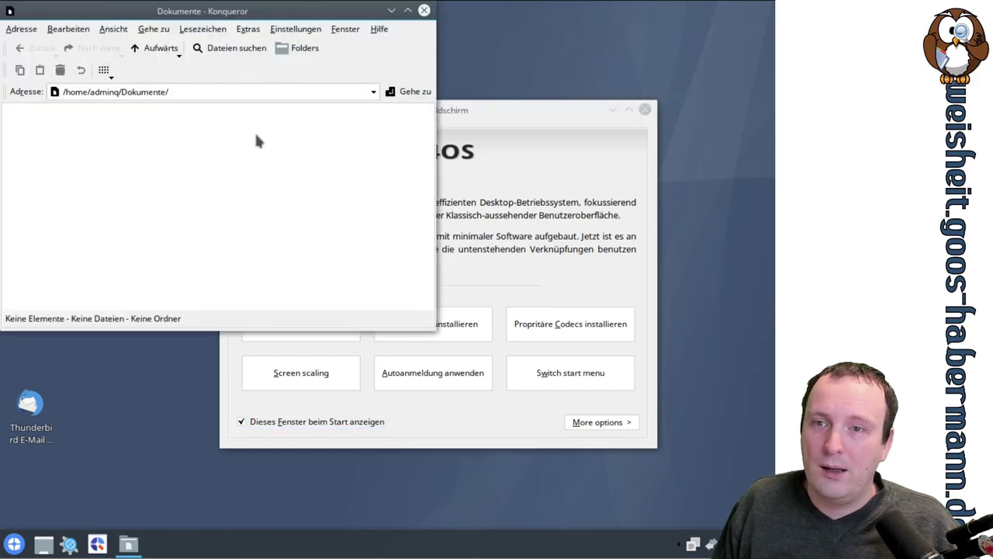
{"action": "left_click_drag", "start_coordinate": [170, 19], "coordinate": [305, 120]}
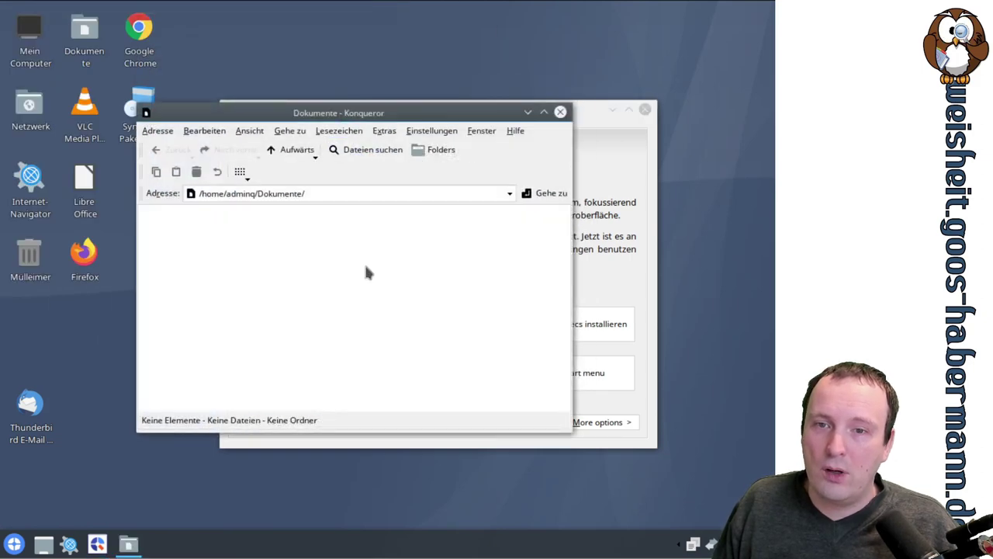
{"action": "left_click", "coordinate": [233, 221]}
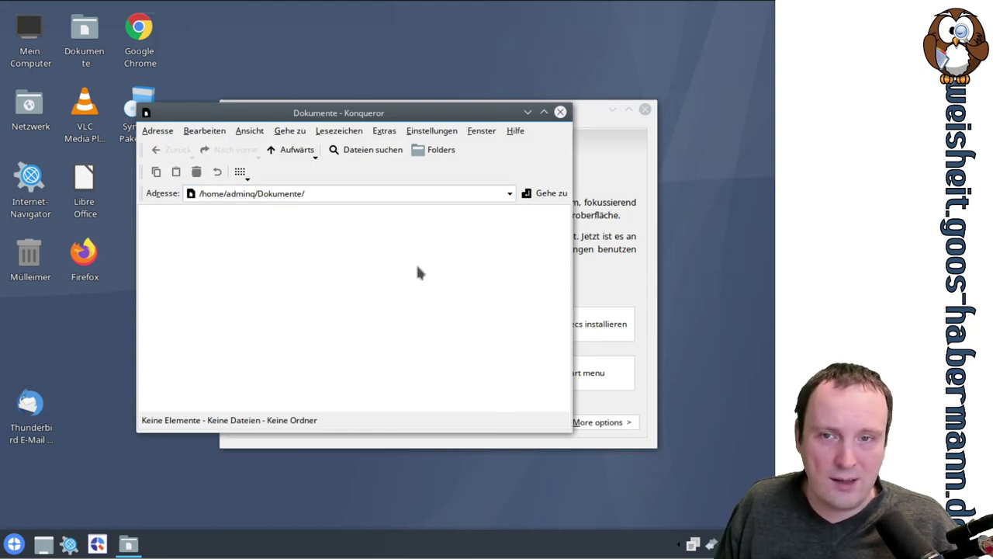
{"action": "left_click", "coordinate": [293, 150]}
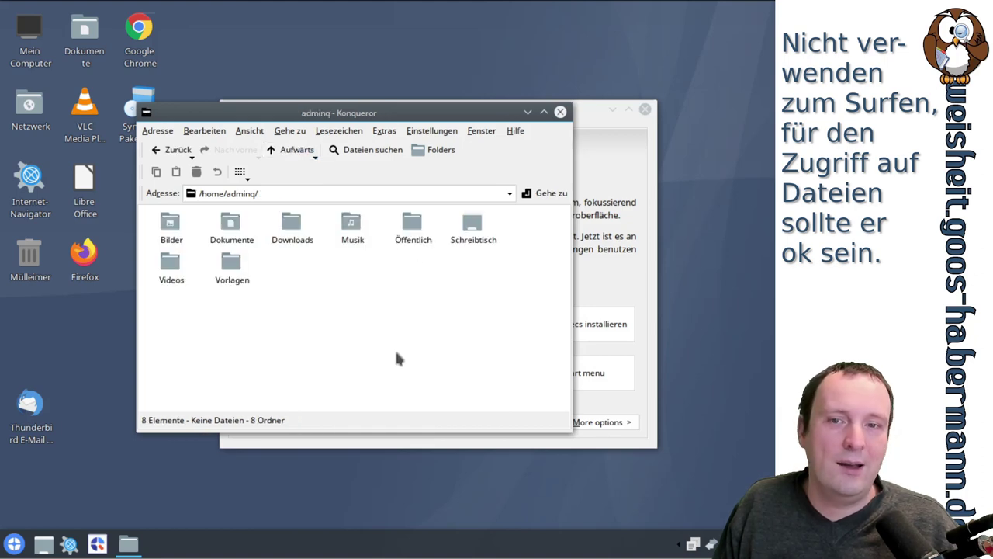
Browse to /opt/trinity/share/icons/crystalsvg/128x128/apps and look through the icon files there
{"action": "left_click", "coordinate": [168, 225]}
{"action": "left_click", "coordinate": [172, 231]}
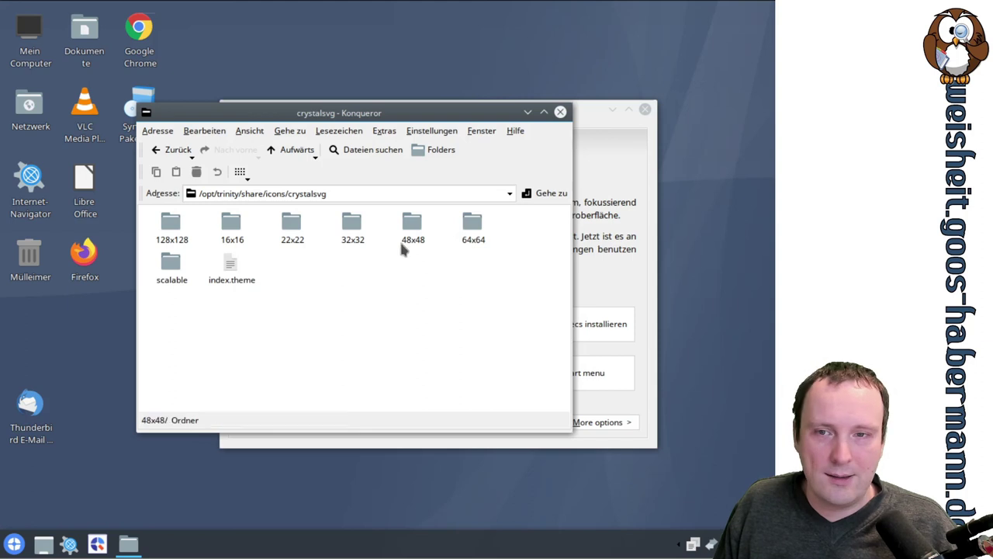
{"action": "left_click", "coordinate": [187, 230]}
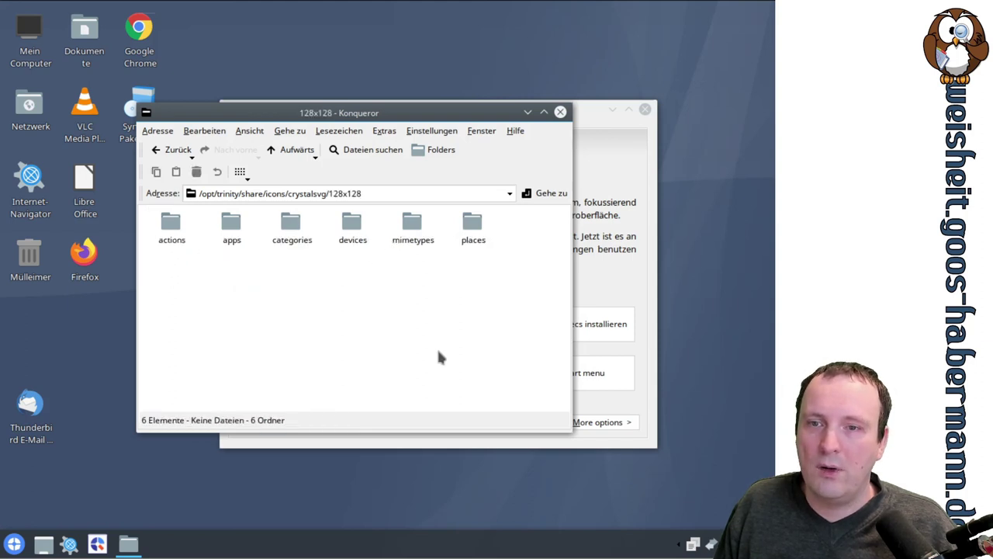
{"action": "left_click", "coordinate": [231, 225]}
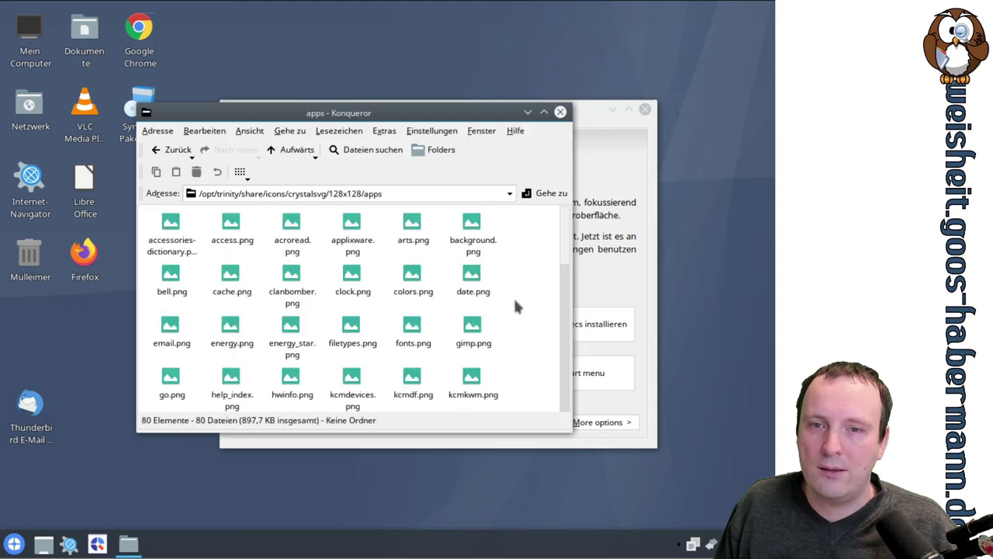
{"action": "scroll", "coordinate": [524, 291], "scroll_direction": "down", "scroll_amount": 2}
{"action": "scroll", "coordinate": [524, 291], "scroll_direction": "down", "scroll_amount": 10}
{"action": "scroll", "coordinate": [525, 290], "scroll_direction": "up", "scroll_amount": 12}
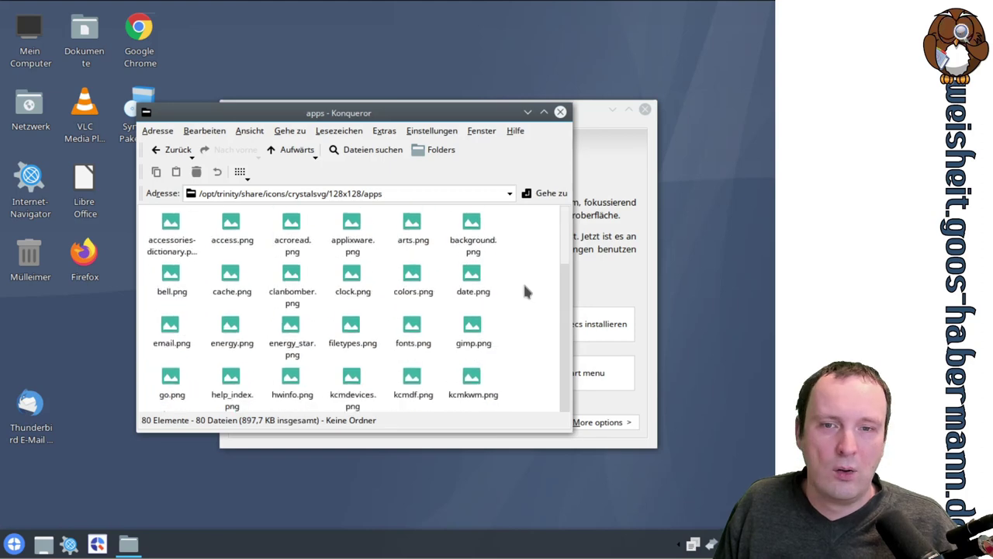
Enlarge the file manager window to examine the preview of kmenu.png, and close the window
{"action": "left_click_drag", "start_coordinate": [572, 431], "coordinate": [660, 514]}
{"action": "left_click_drag", "start_coordinate": [656, 299], "coordinate": [632, 169]}
{"action": "left_click", "coordinate": [516, 130]}
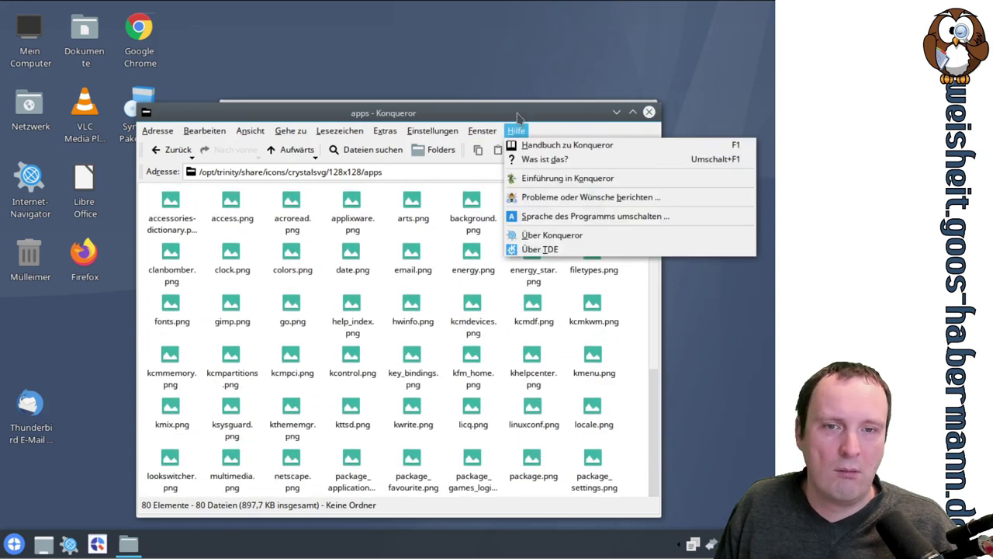
{"action": "left_click", "coordinate": [517, 121]}
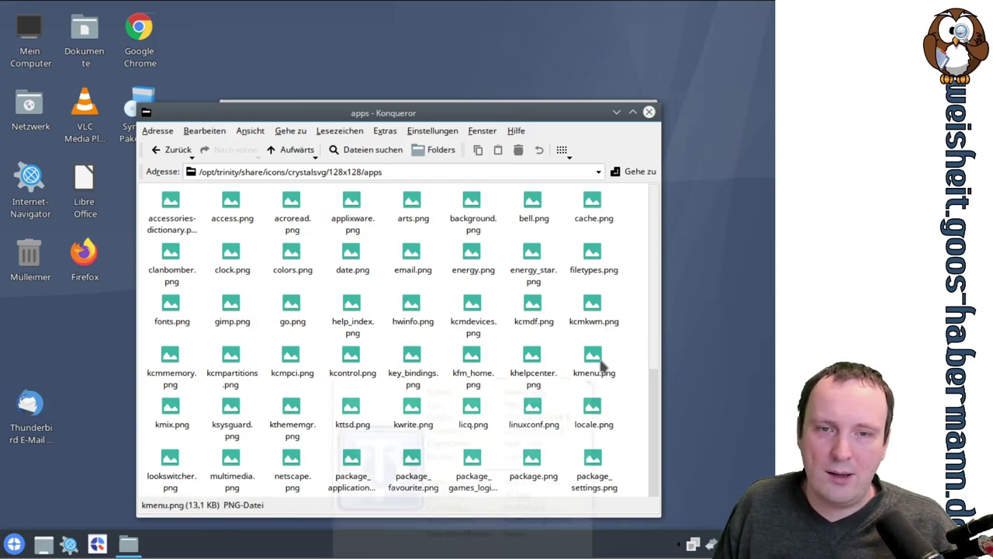
{"action": "mouse_move", "coordinate": [595, 369]}
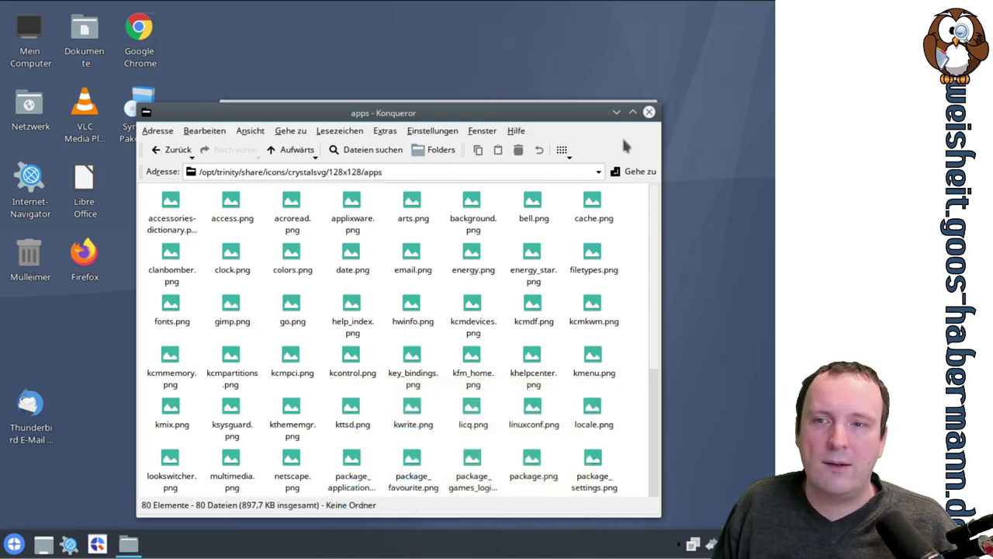
{"action": "left_click", "coordinate": [649, 112]}
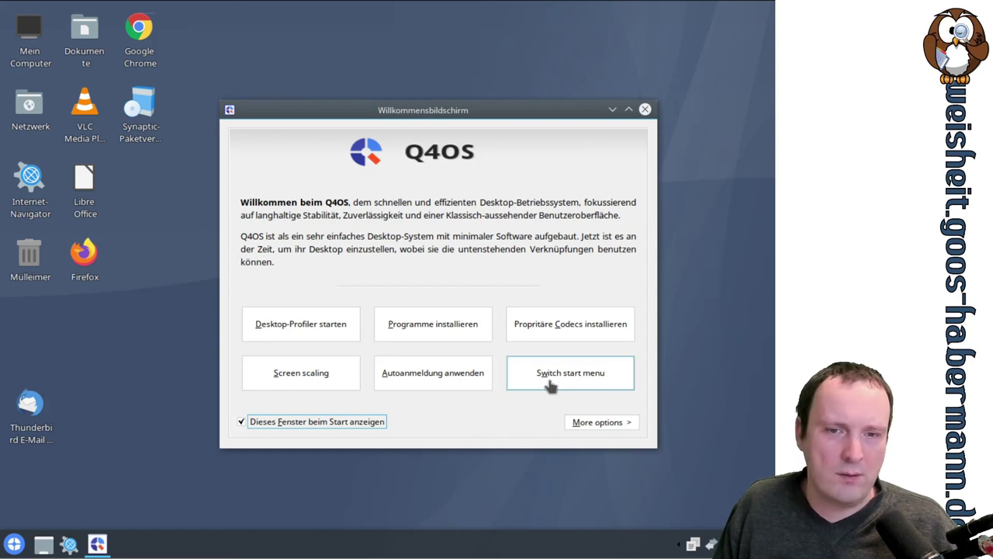
Look at the additional options offered on the Q4OS welcome screen and close its window
{"action": "left_click", "coordinate": [575, 425]}
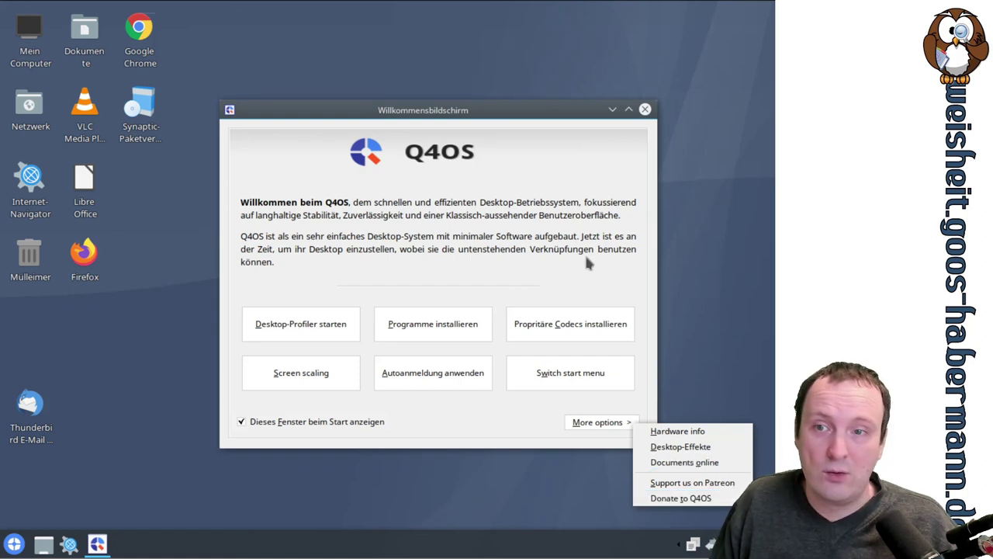
{"action": "left_click", "coordinate": [645, 110]}
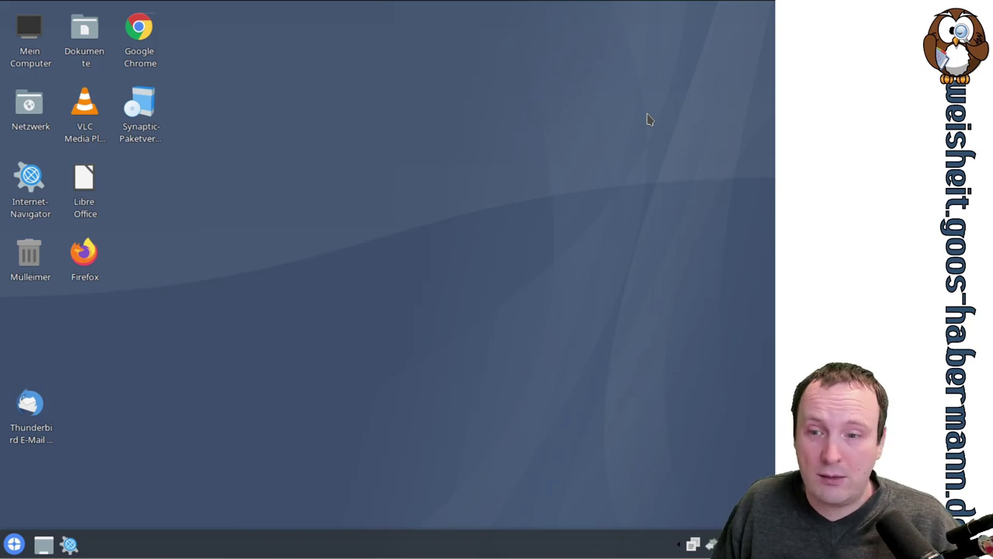
Look through the start menu's program categories, including System with its KDE and SuperUser groups, Büroprogramme and Multimedia
{"action": "left_click", "coordinate": [17, 547]}
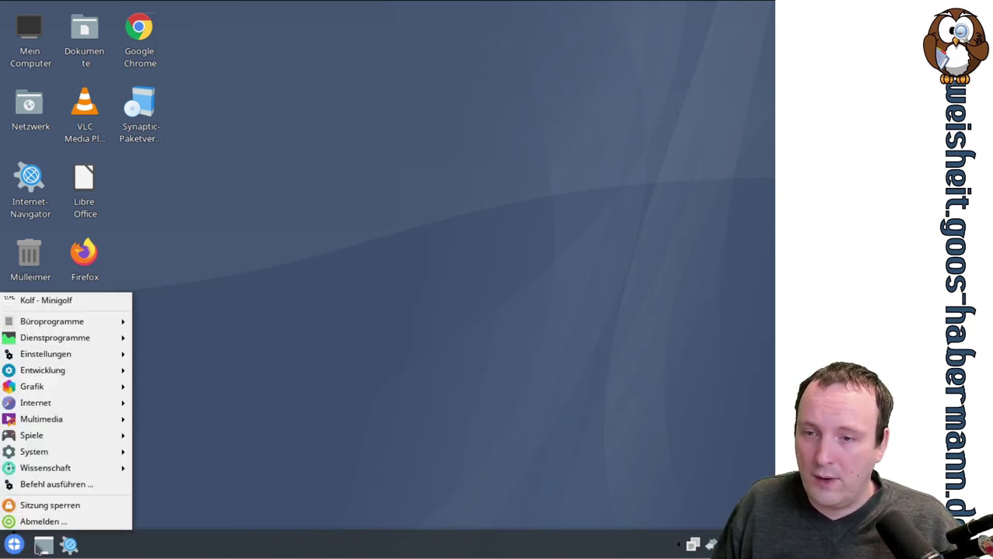
{"action": "mouse_move", "coordinate": [44, 455]}
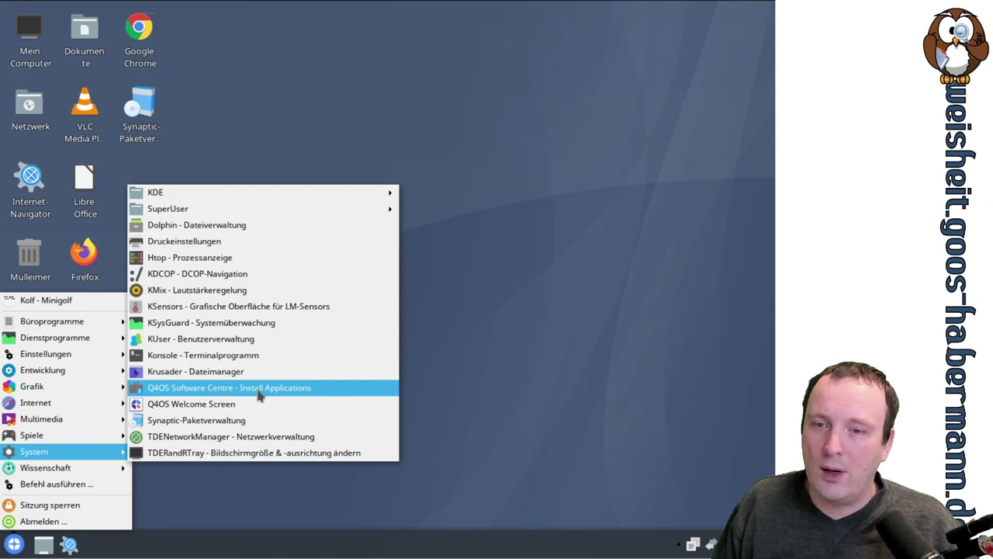
{"action": "mouse_move", "coordinate": [191, 191]}
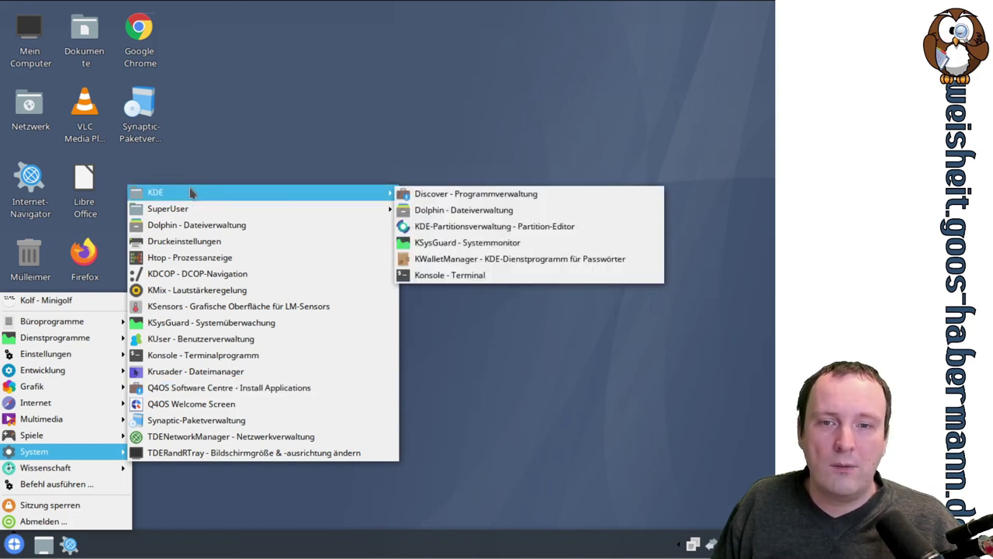
{"action": "mouse_move", "coordinate": [193, 209]}
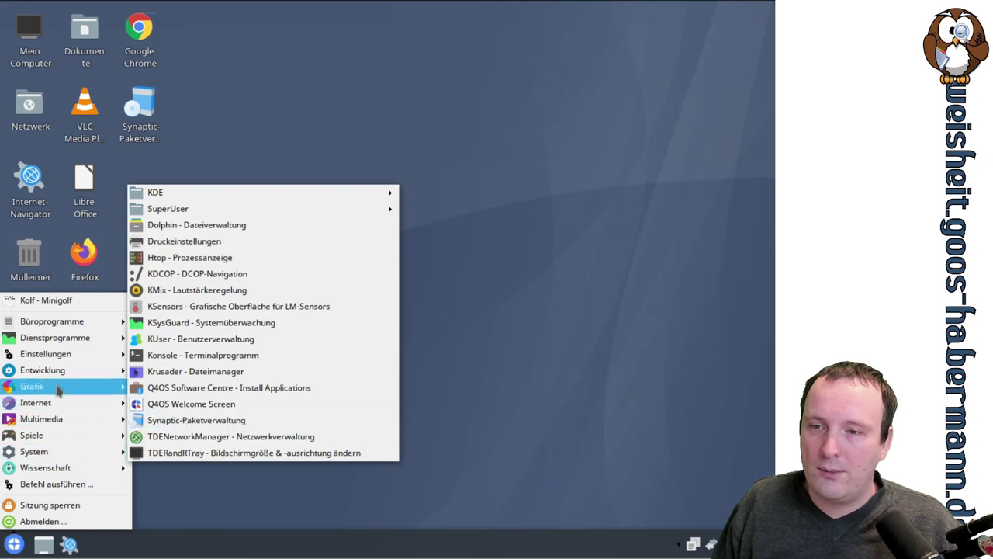
{"action": "mouse_move", "coordinate": [58, 342]}
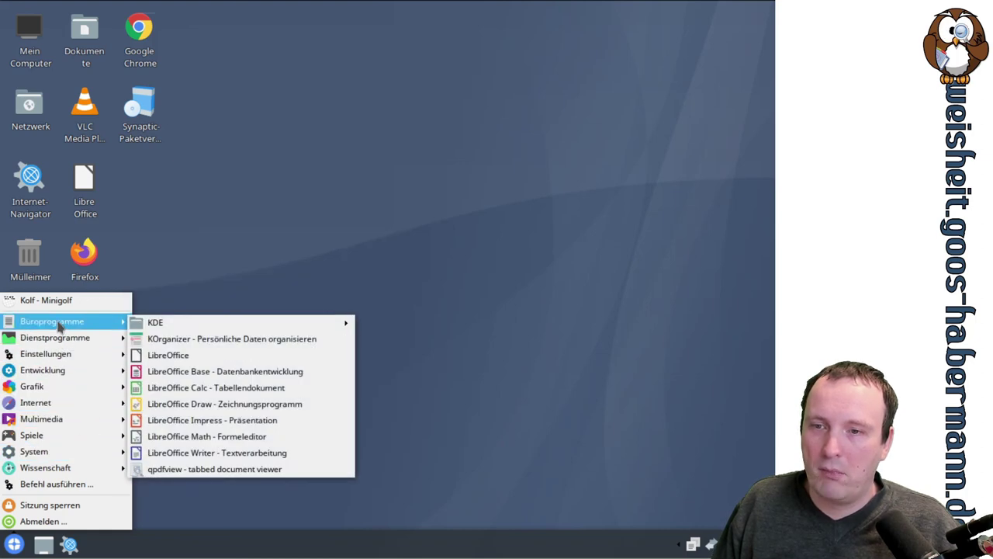
{"action": "mouse_move", "coordinate": [84, 415]}
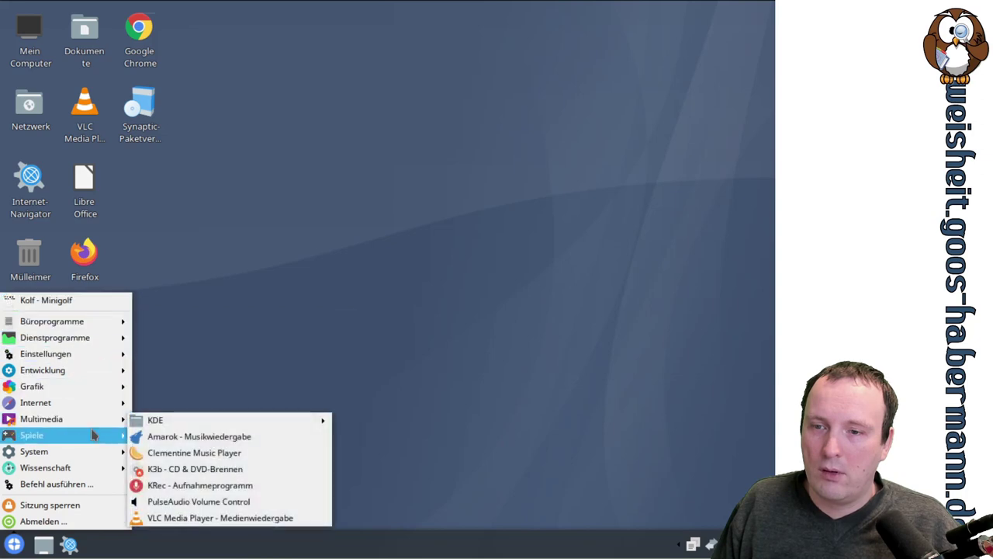
Reopen the Q4OS Welcome Screen and switch the start menu to the Bourbon type with the Q4OS menu structure
{"action": "mouse_move", "coordinate": [105, 453]}
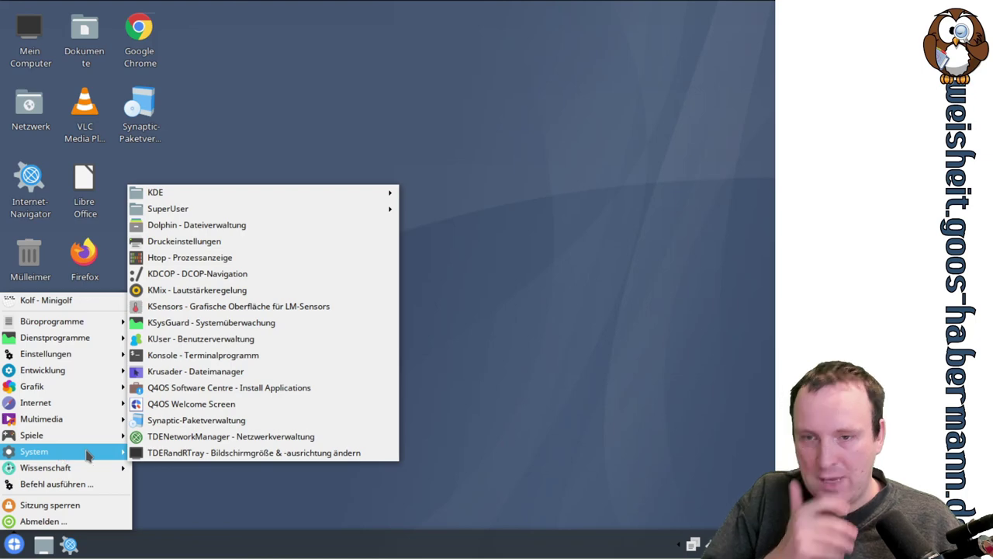
{"action": "left_click", "coordinate": [211, 408]}
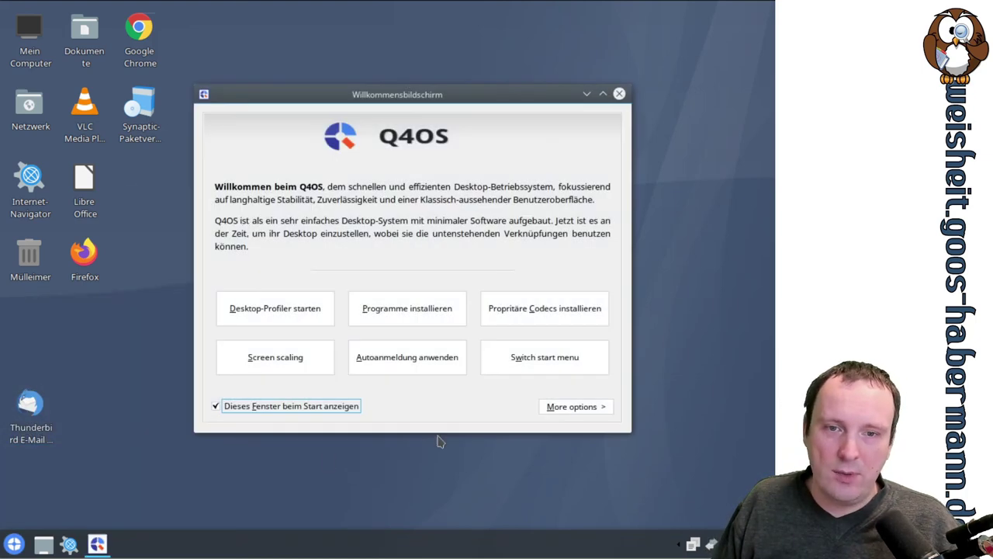
{"action": "left_click", "coordinate": [527, 366]}
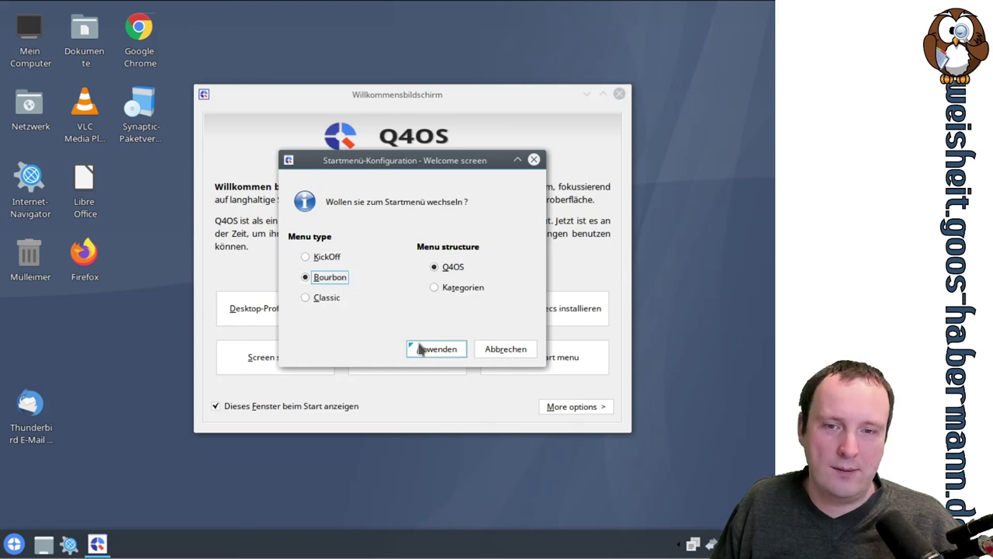
{"action": "left_click", "coordinate": [452, 349]}
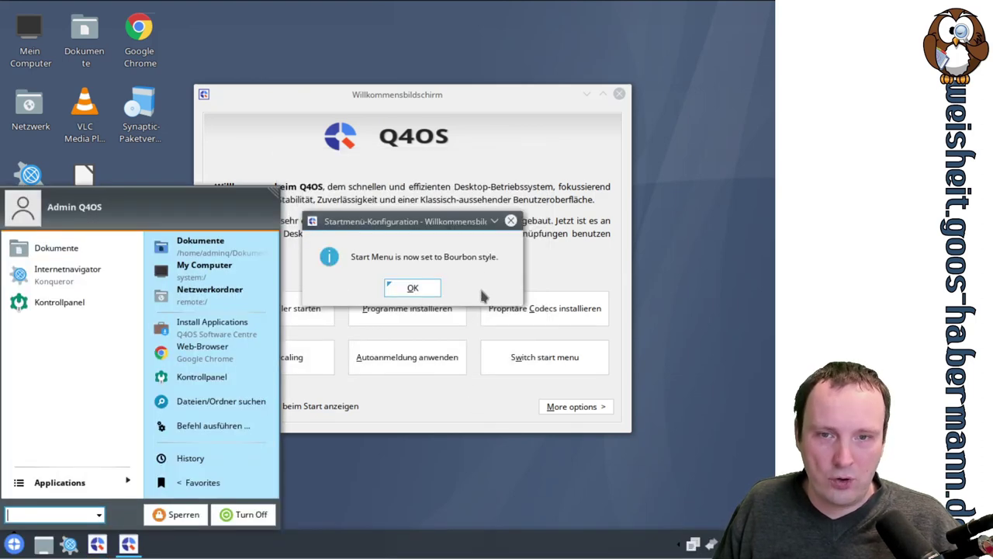
{"action": "left_click", "coordinate": [419, 289]}
Open the Designverwaltung module from the Erscheinungsbild section of the Kontrollpanel
{"action": "left_click", "coordinate": [16, 545]}
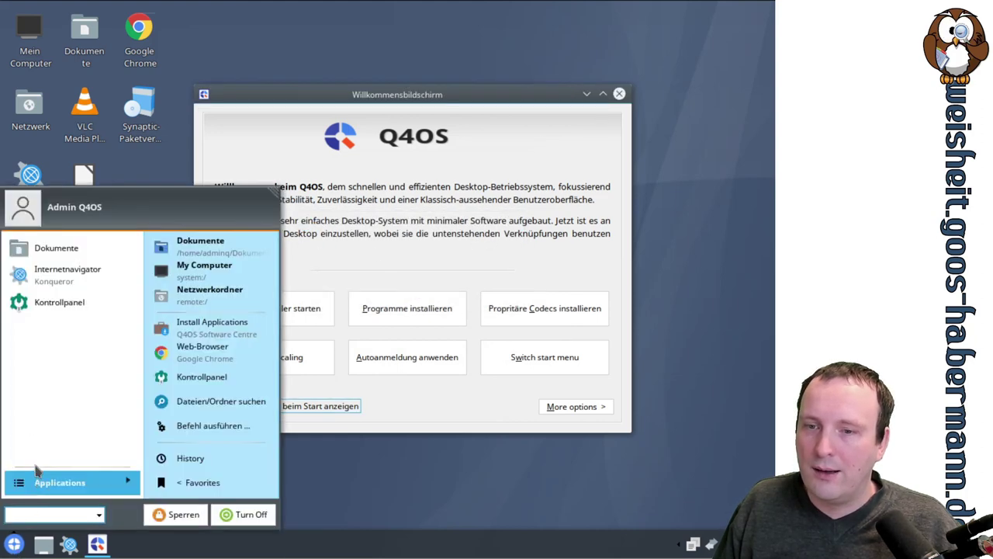
{"action": "left_click", "coordinate": [226, 375]}
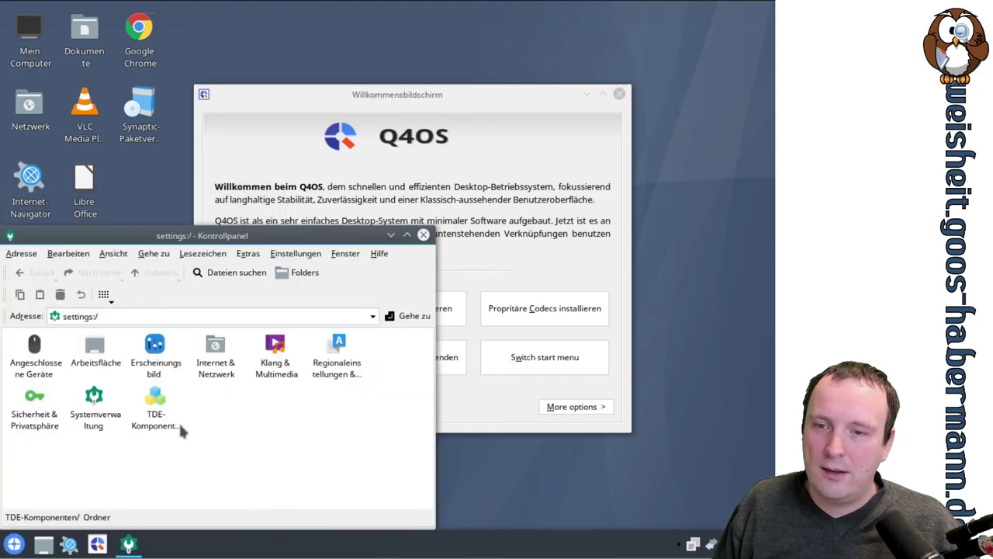
{"action": "left_click", "coordinate": [155, 355]}
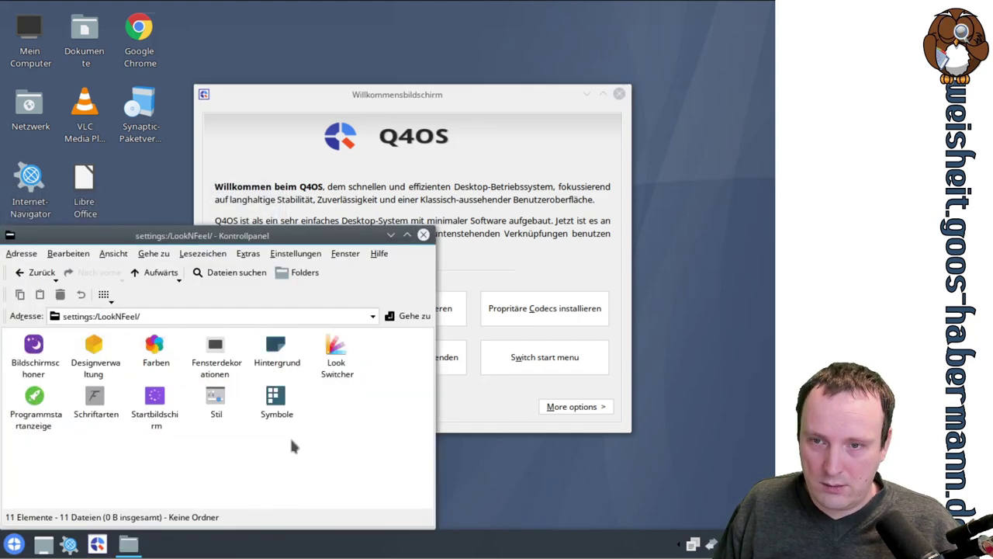
{"action": "left_click", "coordinate": [97, 355]}
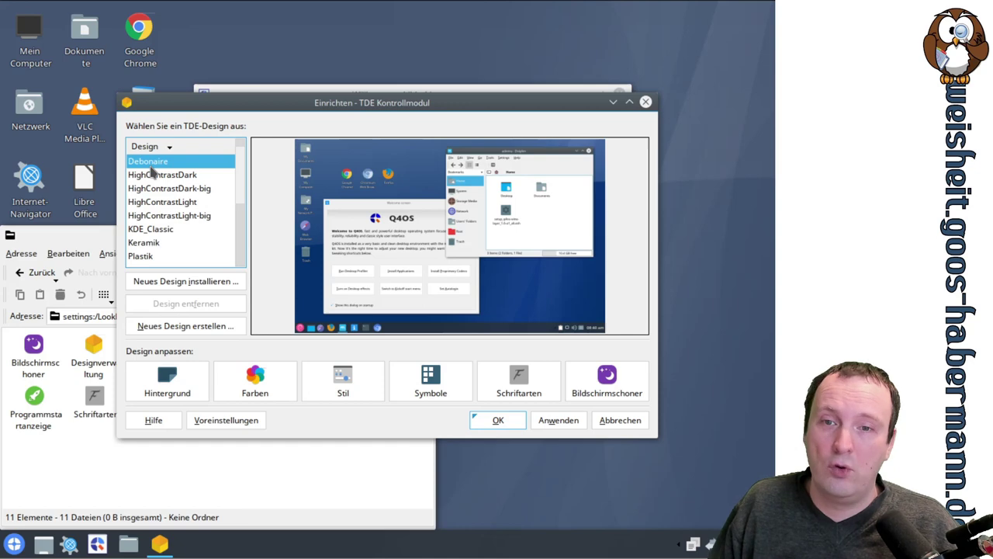
Preview the TDE designs KDE_Classic, Keramik, Plastik, Platinum and Q4OS_Default
{"action": "left_click", "coordinate": [175, 229]}
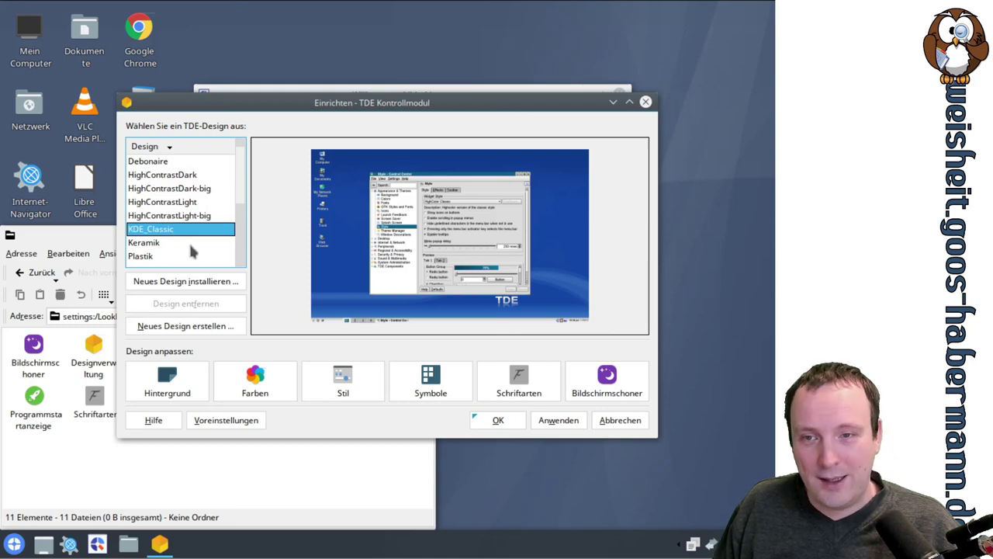
{"action": "left_click", "coordinate": [177, 243]}
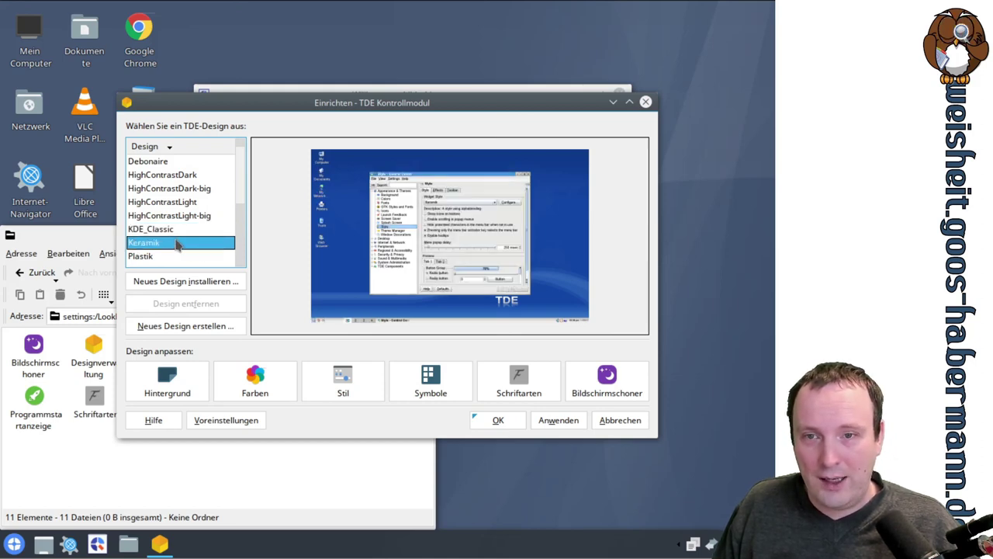
{"action": "left_click", "coordinate": [157, 257]}
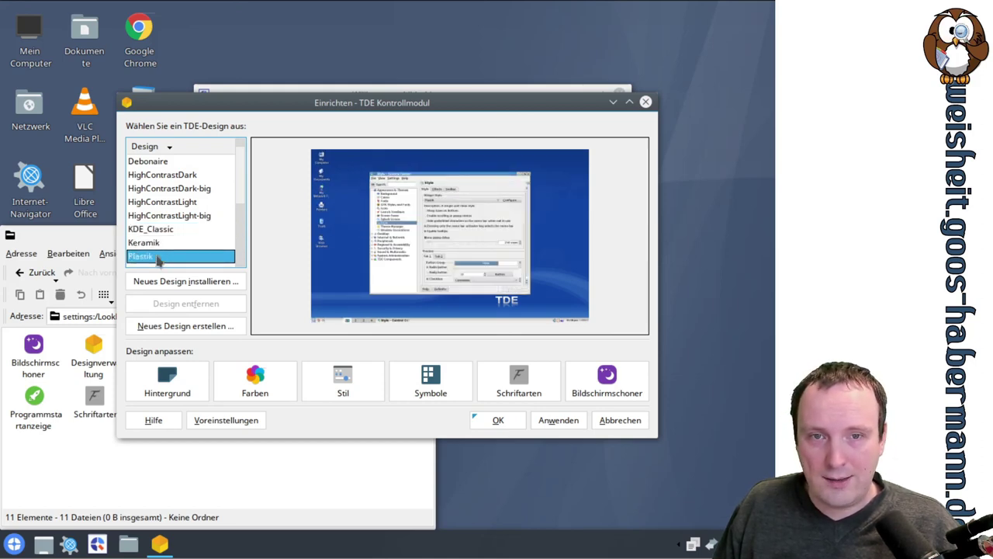
{"action": "left_click_drag", "start_coordinate": [240, 187], "coordinate": [230, 216]}
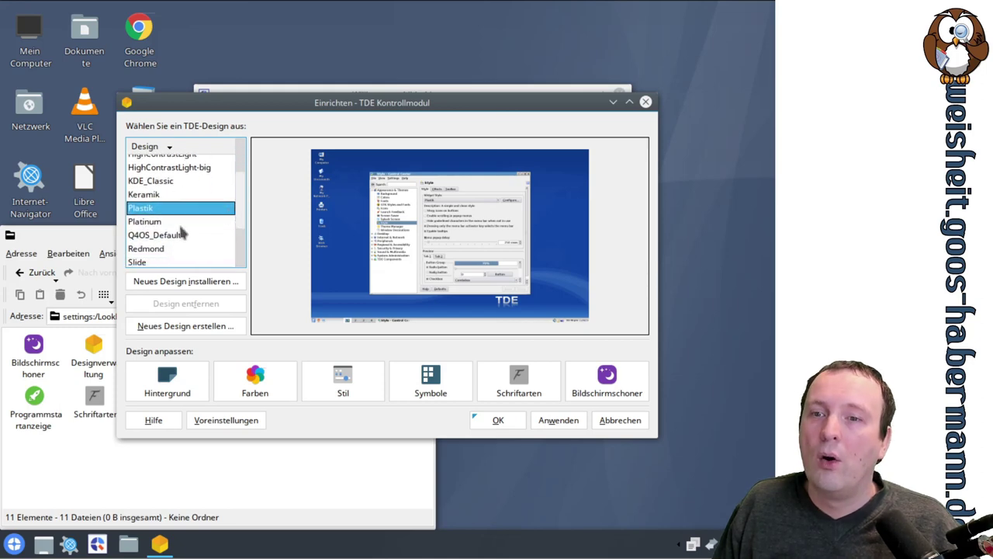
{"action": "left_click", "coordinate": [151, 223]}
{"action": "left_click", "coordinate": [153, 236]}
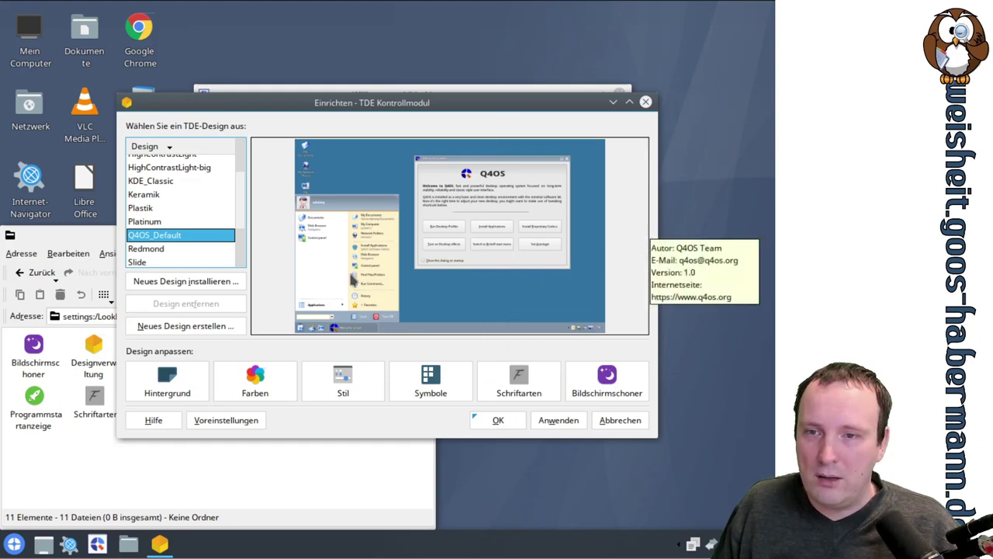
Preview the Wine_Classic, YellowOnBlue and YellowOnBlue-big designs at the end of the design list
{"action": "scroll", "coordinate": [240, 218], "scroll_direction": "down", "scroll_amount": 1}
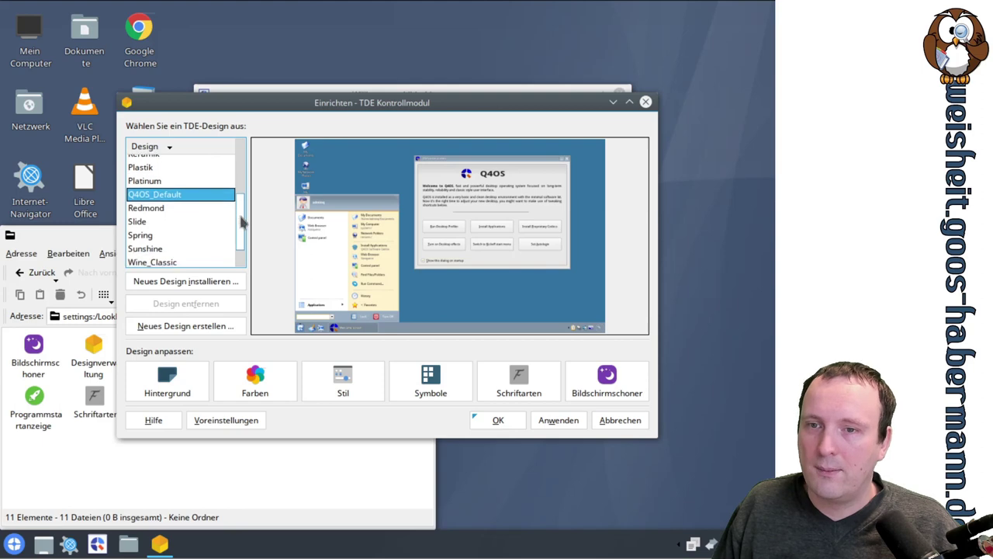
{"action": "left_click_drag", "start_coordinate": [241, 222], "coordinate": [241, 239]}
{"action": "left_click", "coordinate": [185, 231]}
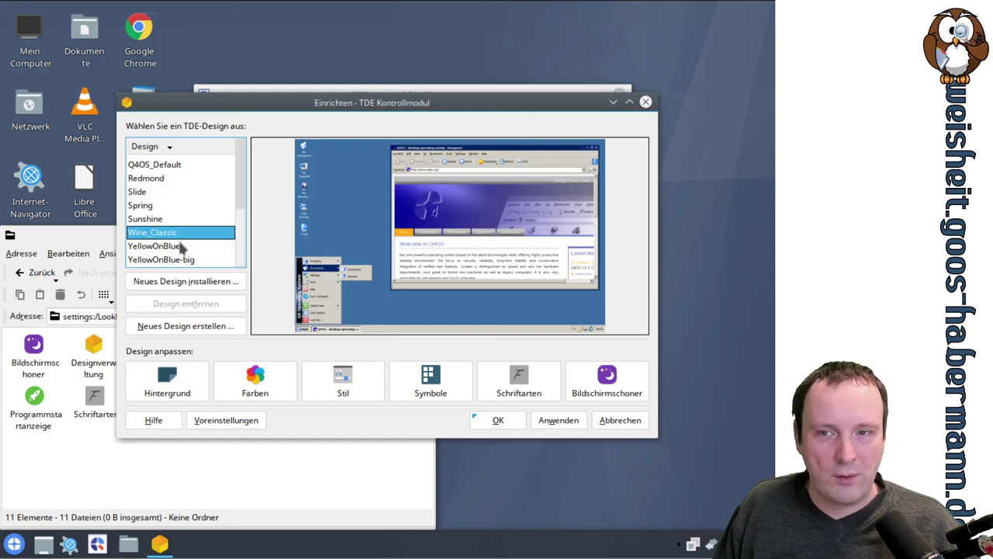
{"action": "left_click", "coordinate": [182, 247]}
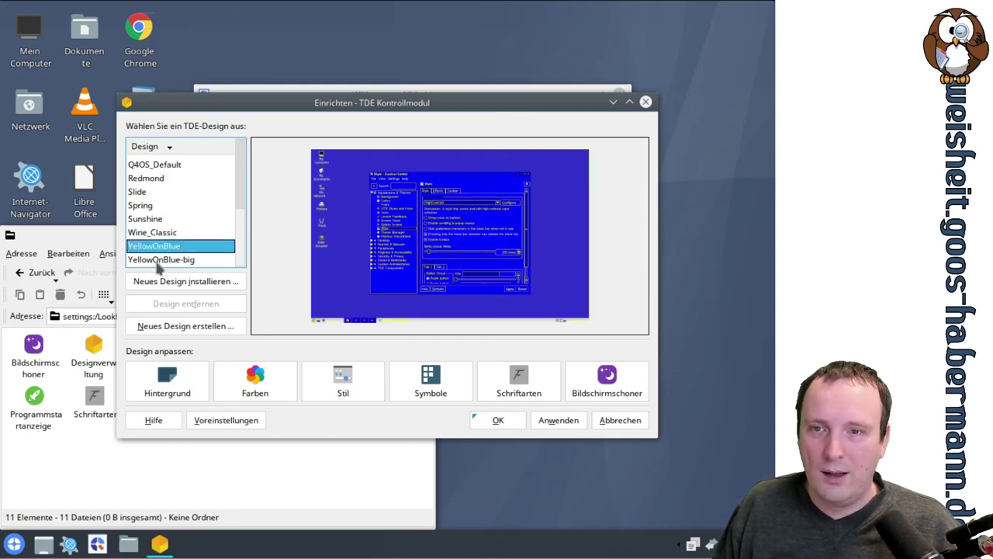
{"action": "left_click", "coordinate": [160, 260]}
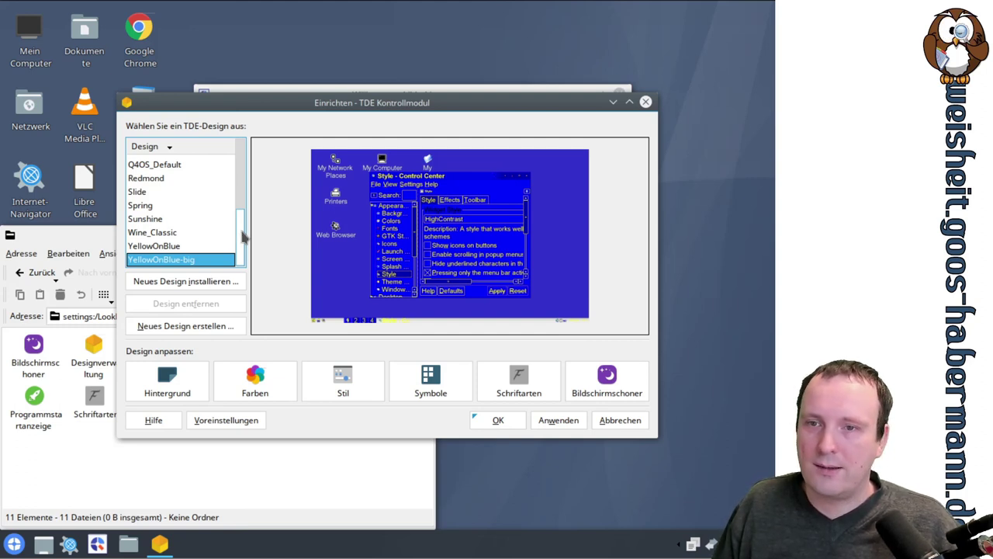
Preview the four high-contrast designs, from HighContrastDark to HighContrastLight-big
{"action": "left_click_drag", "start_coordinate": [242, 237], "coordinate": [241, 159]}
{"action": "left_click", "coordinate": [197, 189]}
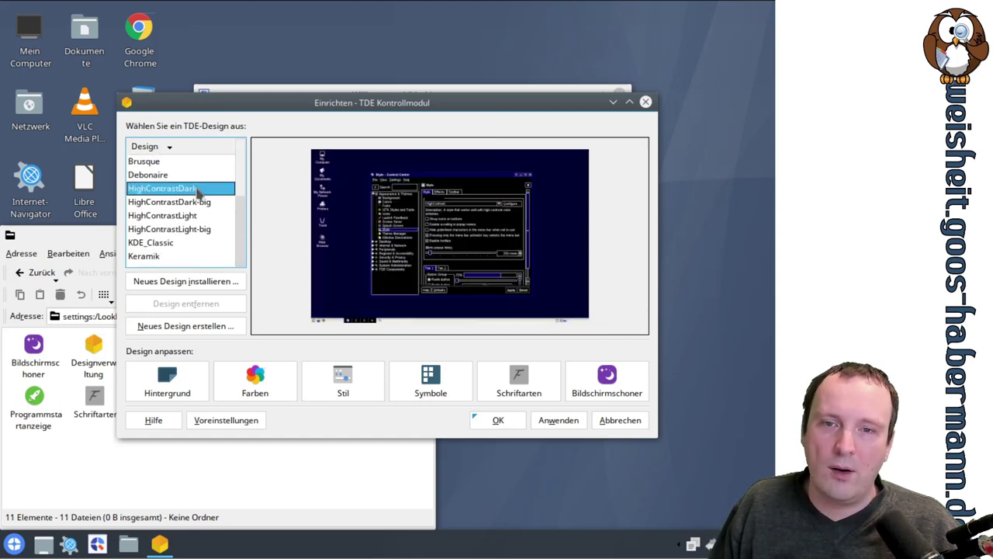
{"action": "left_click", "coordinate": [195, 202]}
{"action": "left_click", "coordinate": [192, 215]}
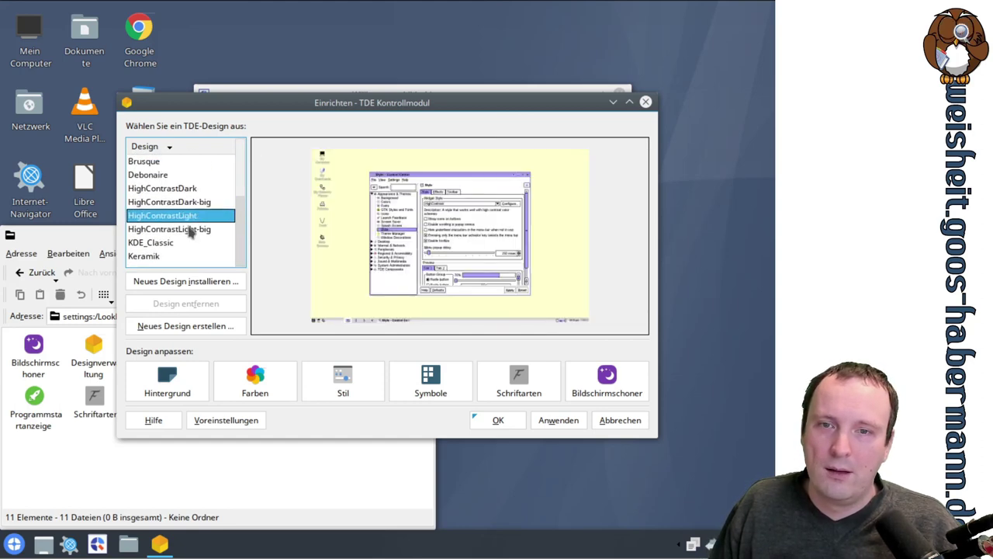
{"action": "left_click", "coordinate": [191, 229]}
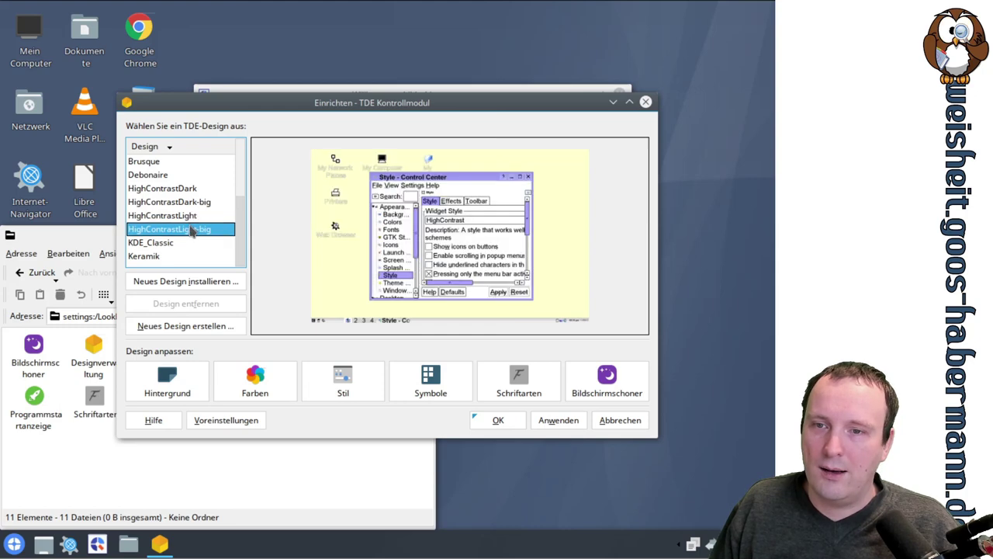
Go through the design list from its first entry, previewing Brusque, Debonaire, HighContrastDark, HighContrastLight, HighContrastLight-big, KDE_Classic and Keramik
{"action": "left_click", "coordinate": [150, 162]}
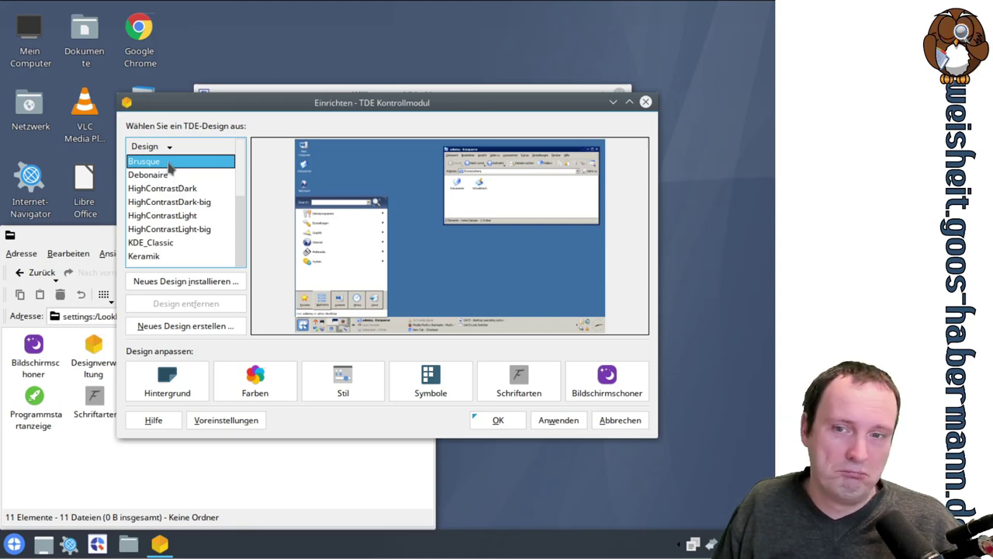
{"action": "left_click", "coordinate": [167, 175]}
{"action": "left_click", "coordinate": [176, 188]}
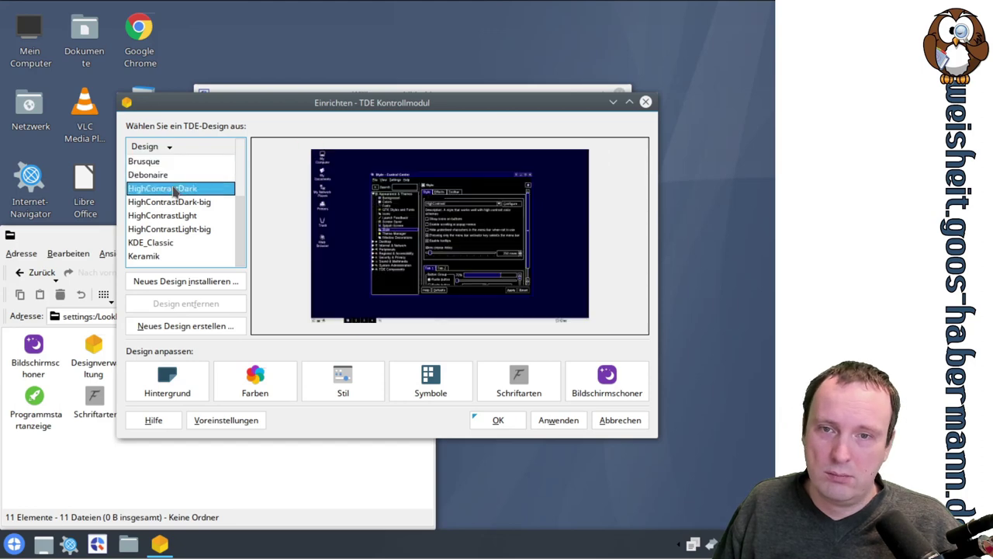
{"action": "left_click", "coordinate": [174, 215]}
{"action": "left_click", "coordinate": [174, 228]}
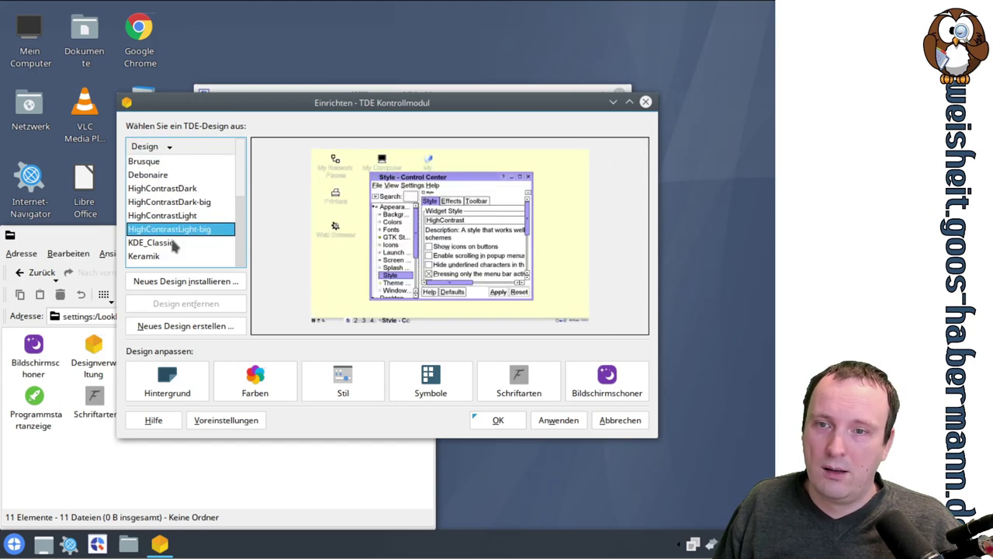
{"action": "left_click", "coordinate": [174, 243]}
{"action": "left_click", "coordinate": [172, 257]}
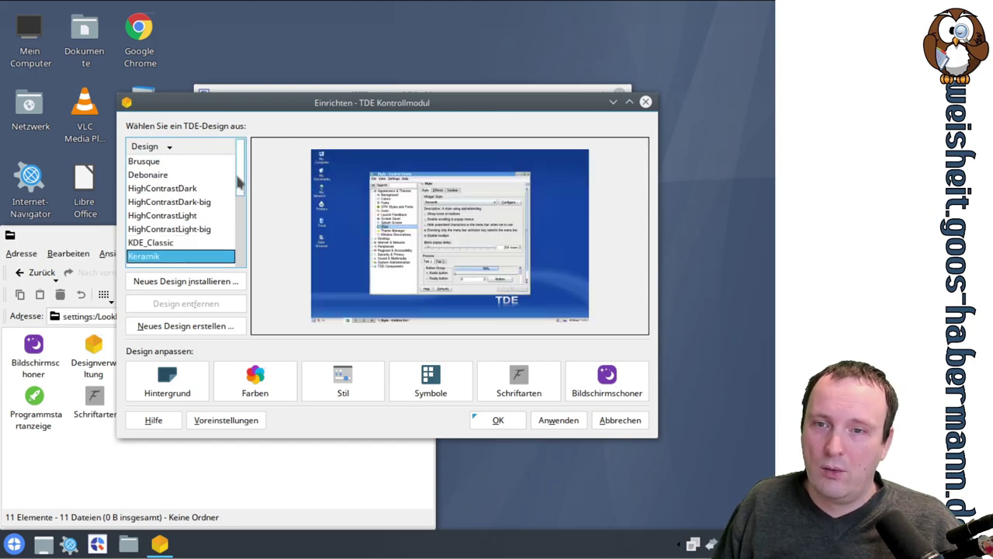
Preview the Plastik, Platinum and Redmond designs in the TDE design list
{"action": "scroll", "coordinate": [240, 210], "scroll_direction": "down", "scroll_amount": 2}
{"action": "left_click", "coordinate": [187, 217]}
{"action": "left_click", "coordinate": [183, 231]}
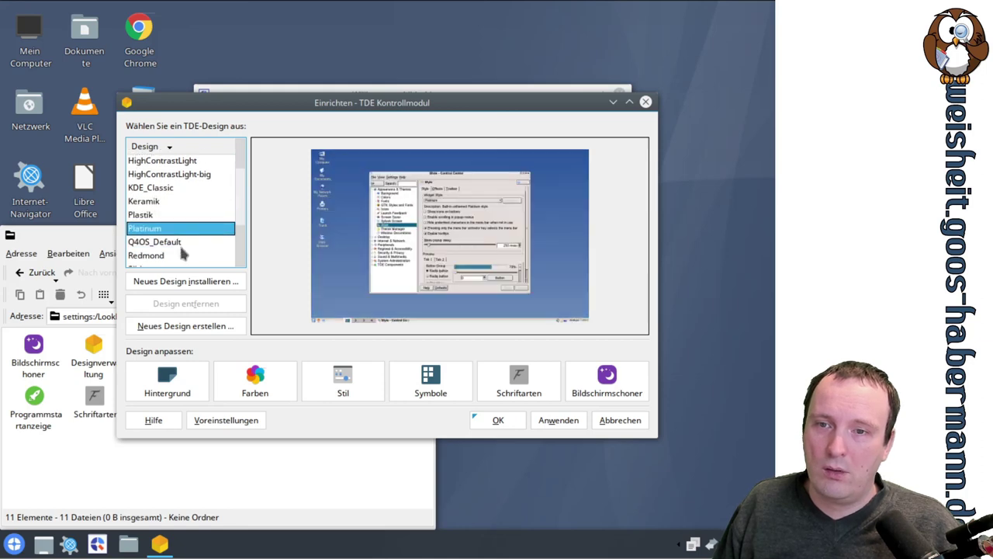
{"action": "left_click", "coordinate": [180, 256]}
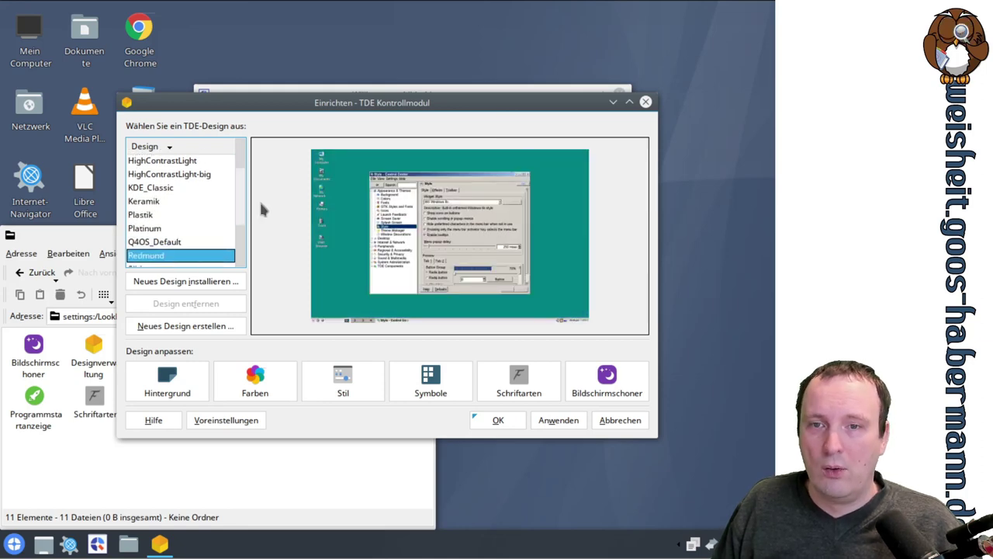
Preview the Slide, Spring and Sunshine designs further down the design list
{"action": "scroll", "coordinate": [245, 210], "scroll_direction": "down", "scroll_amount": 1}
{"action": "scroll", "coordinate": [245, 214], "scroll_direction": "down", "scroll_amount": 1}
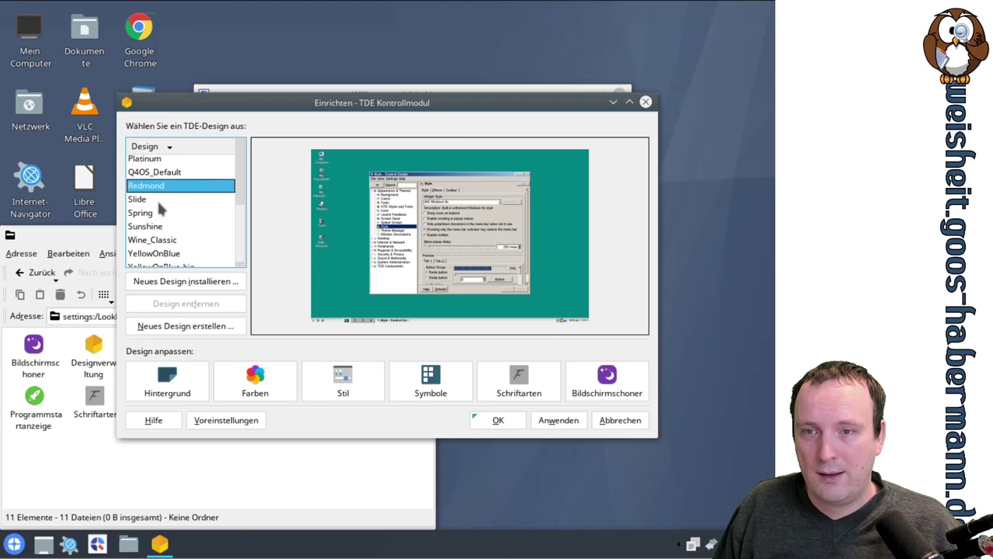
{"action": "left_click", "coordinate": [158, 201]}
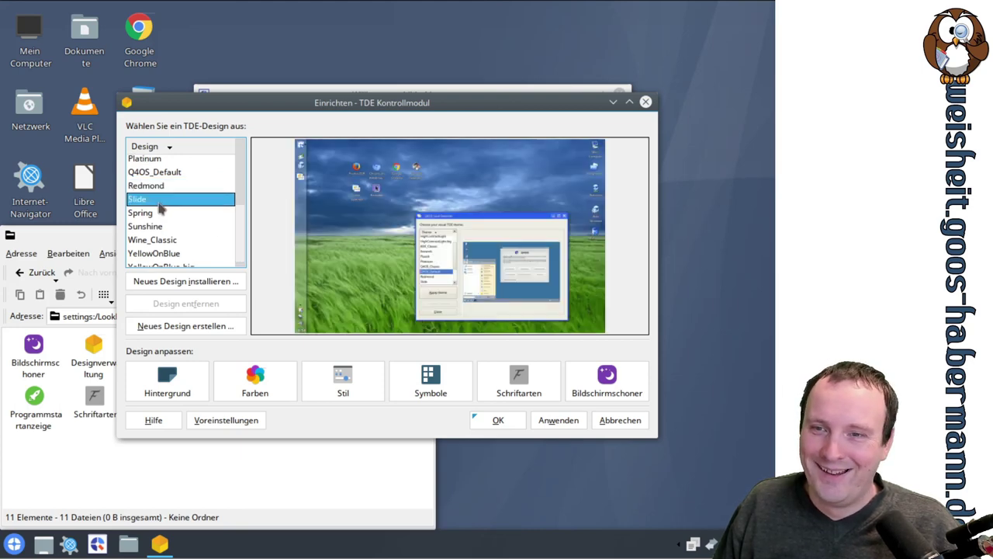
{"action": "left_click", "coordinate": [179, 216]}
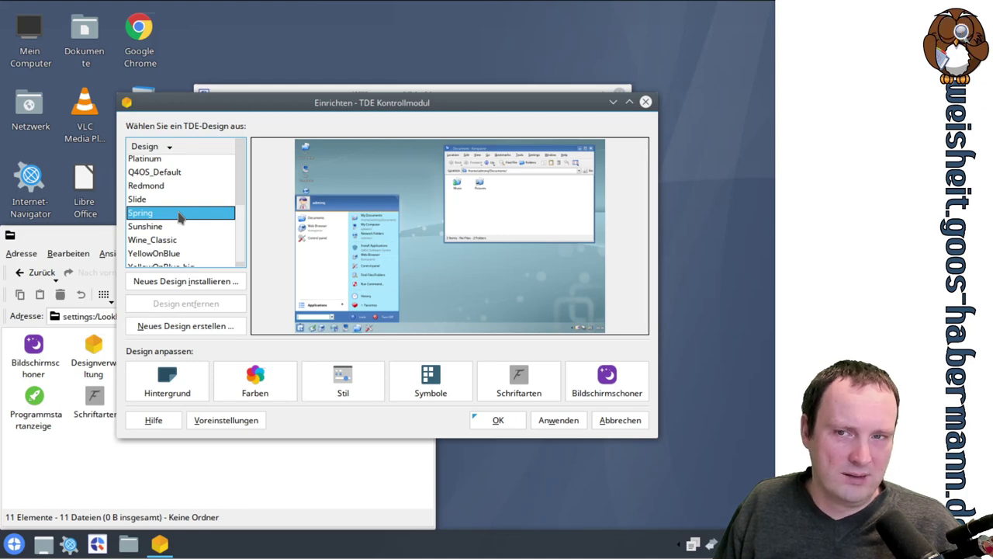
{"action": "left_click", "coordinate": [176, 227]}
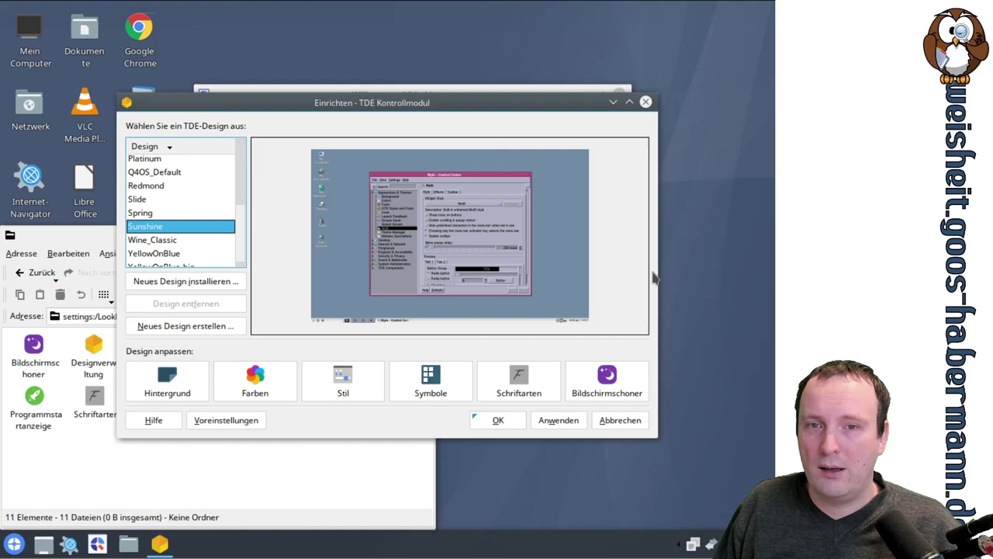
{"action": "left_click", "coordinate": [245, 262]}
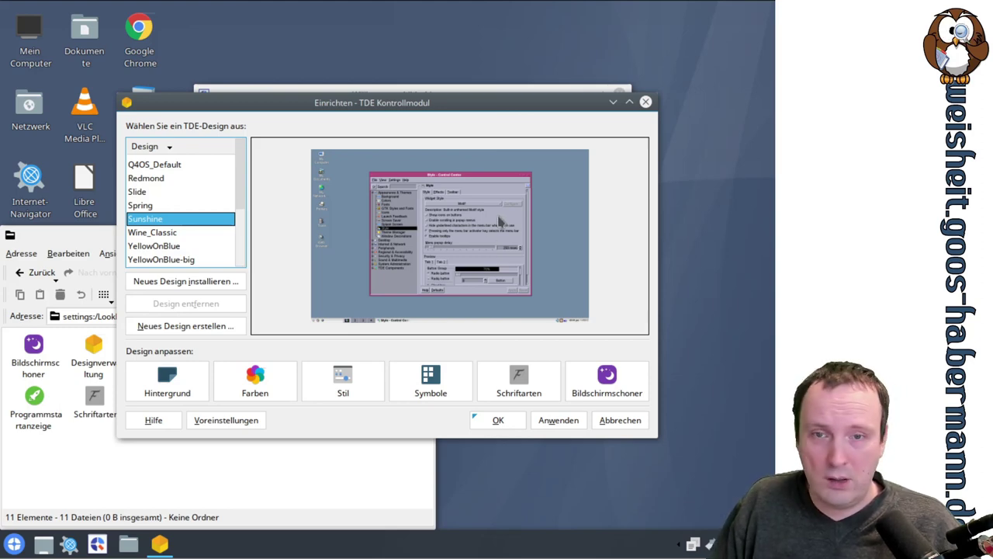
{"action": "mouse_move", "coordinate": [489, 223]}
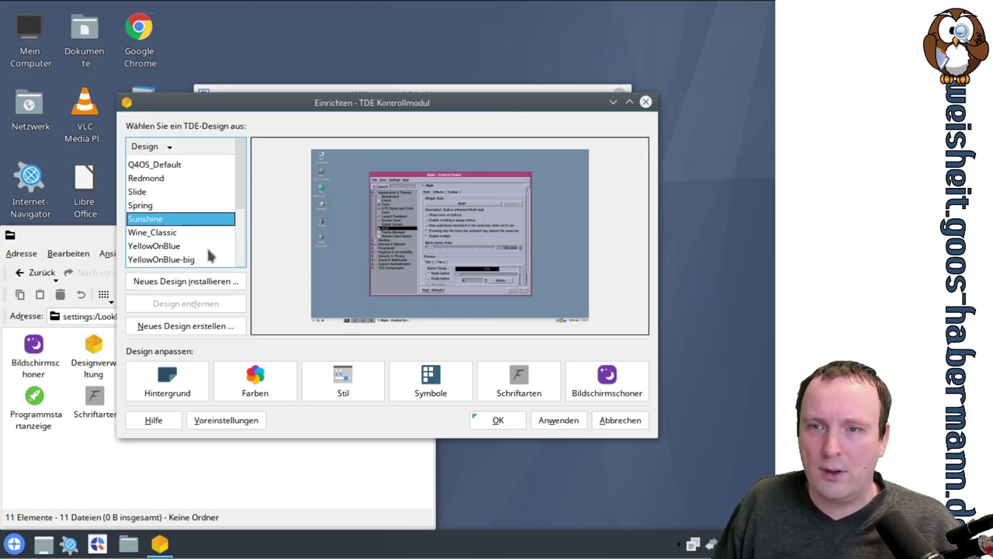
Apply the Slide design to the desktop
{"action": "left_click", "coordinate": [148, 206]}
{"action": "left_click", "coordinate": [144, 195]}
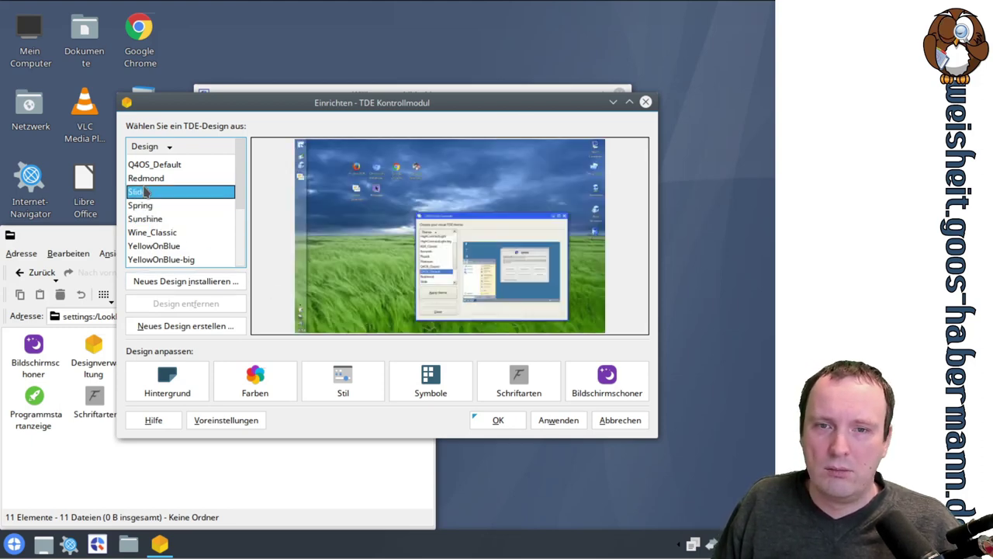
{"action": "left_click", "coordinate": [203, 283]}
{"action": "left_click", "coordinate": [517, 348]}
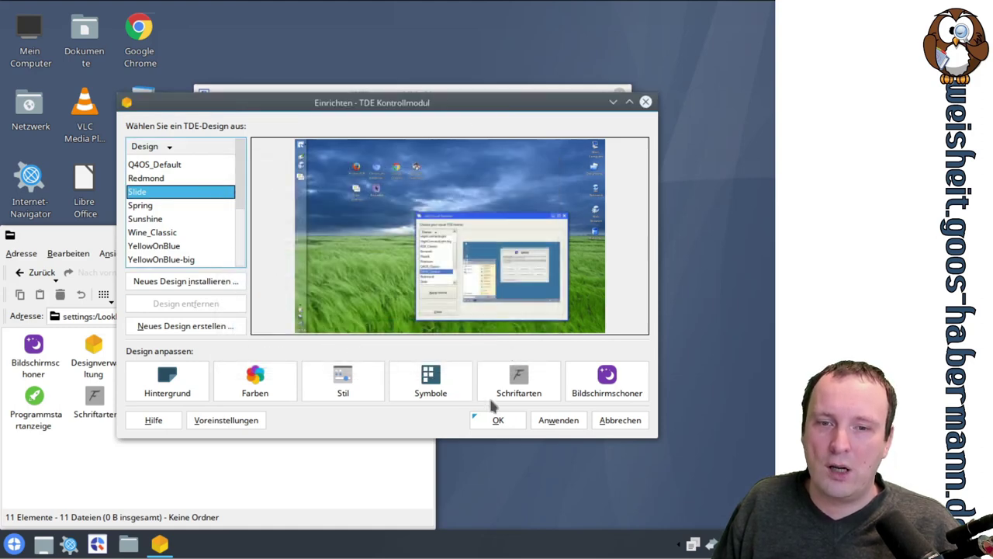
{"action": "left_click", "coordinate": [564, 428]}
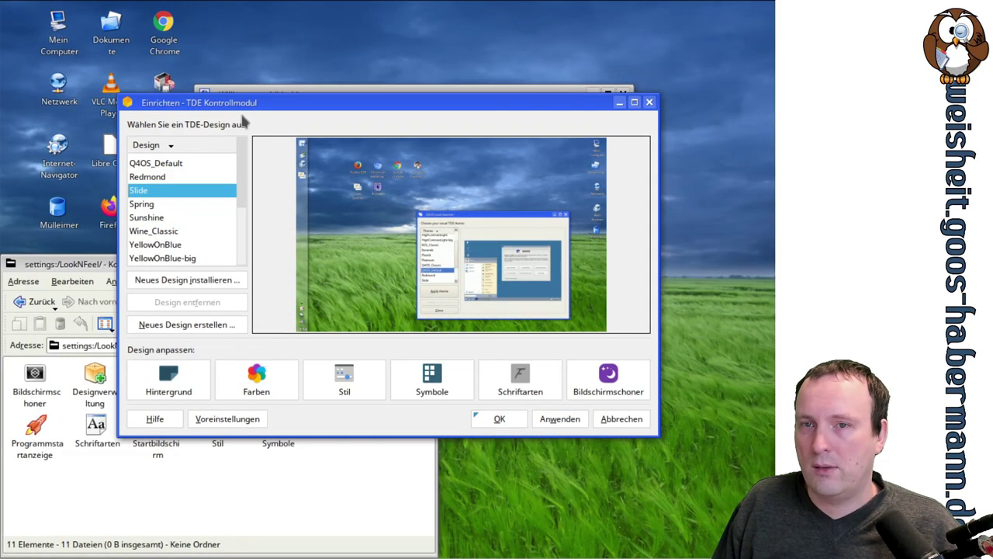
Inspect the desktop and start menu in the Slide design, repositioning the design settings window as needed
{"action": "left_click_drag", "start_coordinate": [229, 111], "coordinate": [333, 218]}
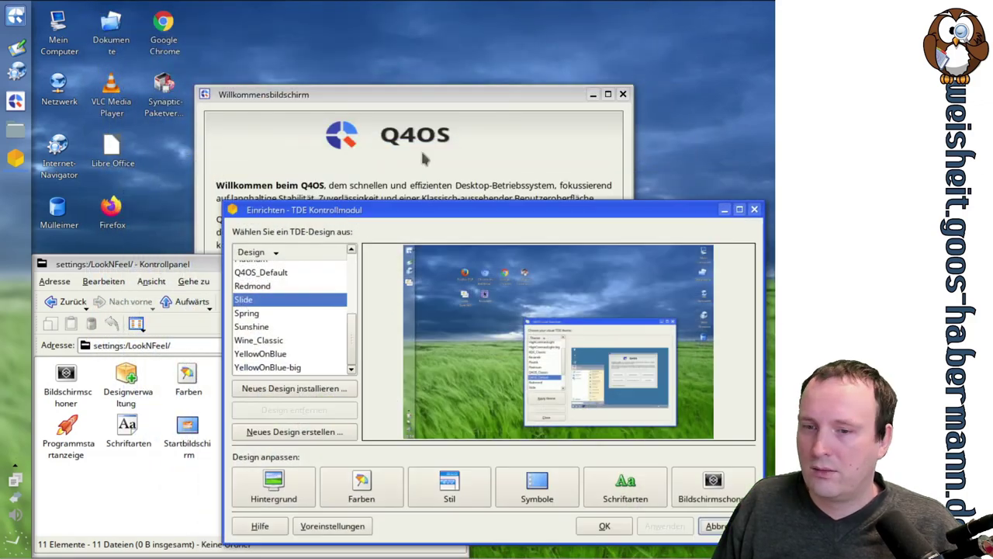
{"action": "left_click", "coordinate": [15, 16]}
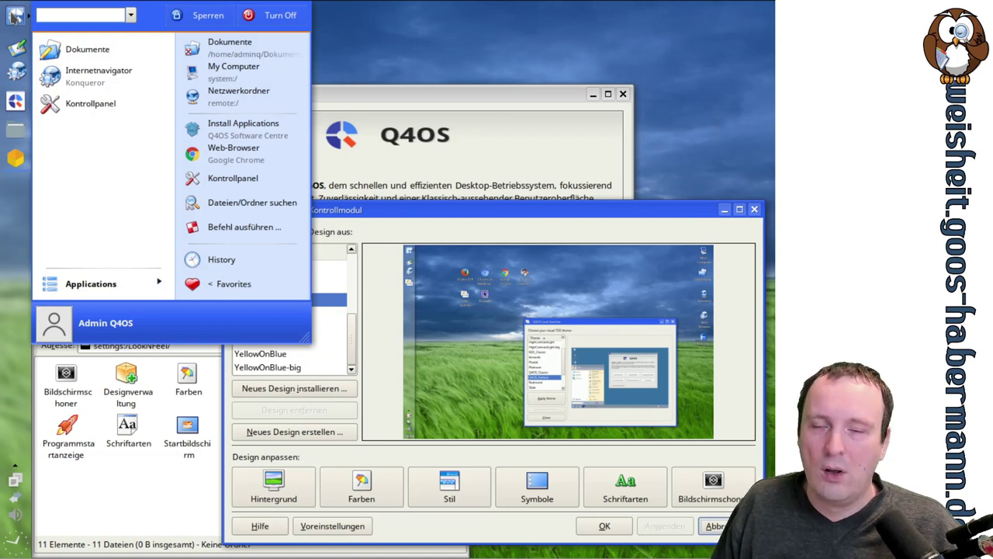
{"action": "left_click", "coordinate": [15, 15]}
{"action": "left_click_drag", "start_coordinate": [413, 212], "coordinate": [376, 126]}
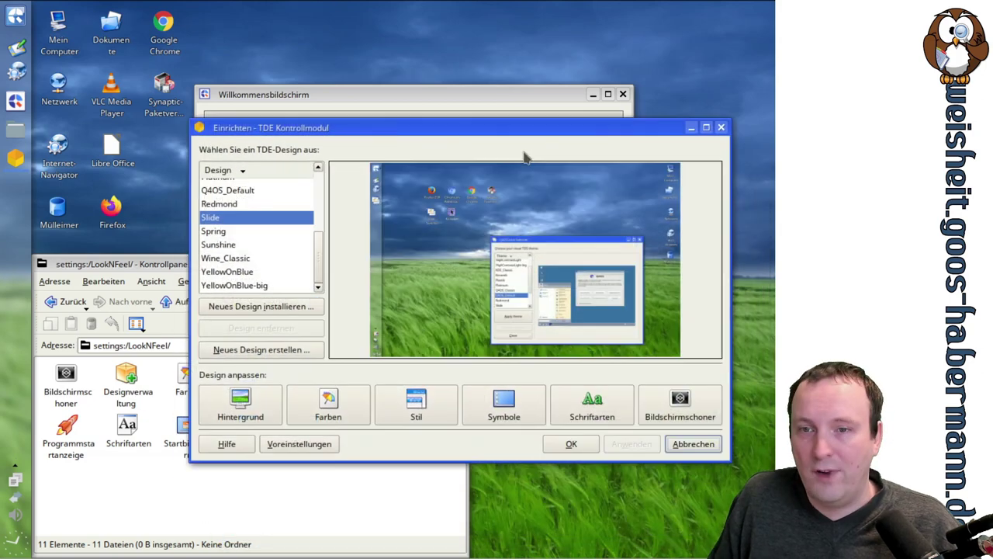
Apply the Spring design and move the design settings and welcome windows apart to inspect the desktop
{"action": "left_click", "coordinate": [259, 232]}
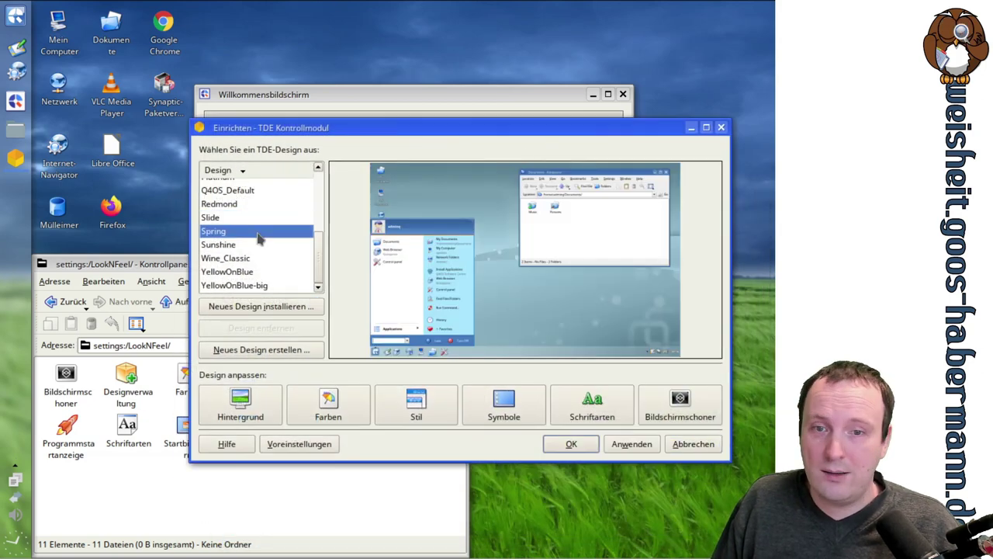
{"action": "left_click", "coordinate": [630, 444]}
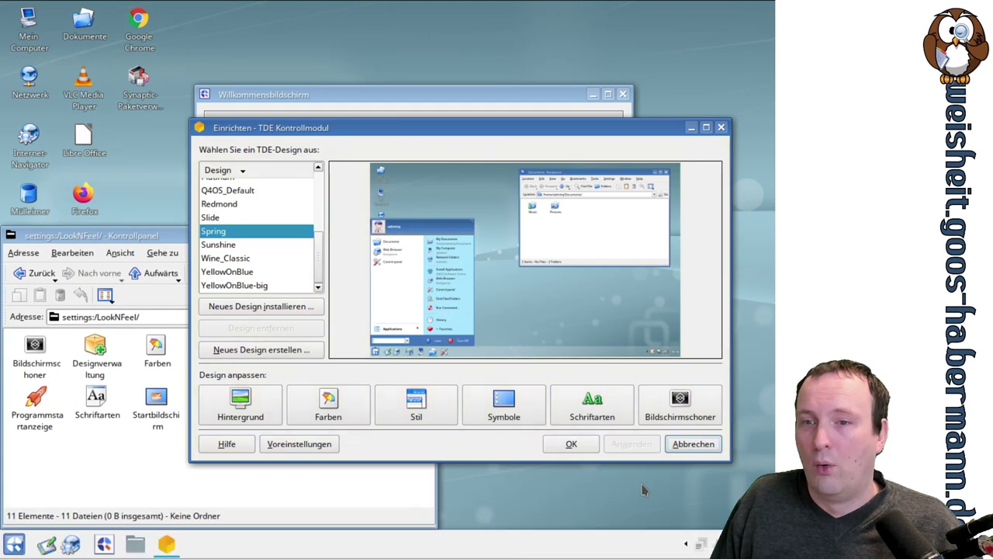
{"action": "left_click_drag", "start_coordinate": [312, 130], "coordinate": [320, 163]}
{"action": "left_click_drag", "start_coordinate": [370, 97], "coordinate": [277, 29]}
{"action": "left_click", "coordinate": [586, 164]}
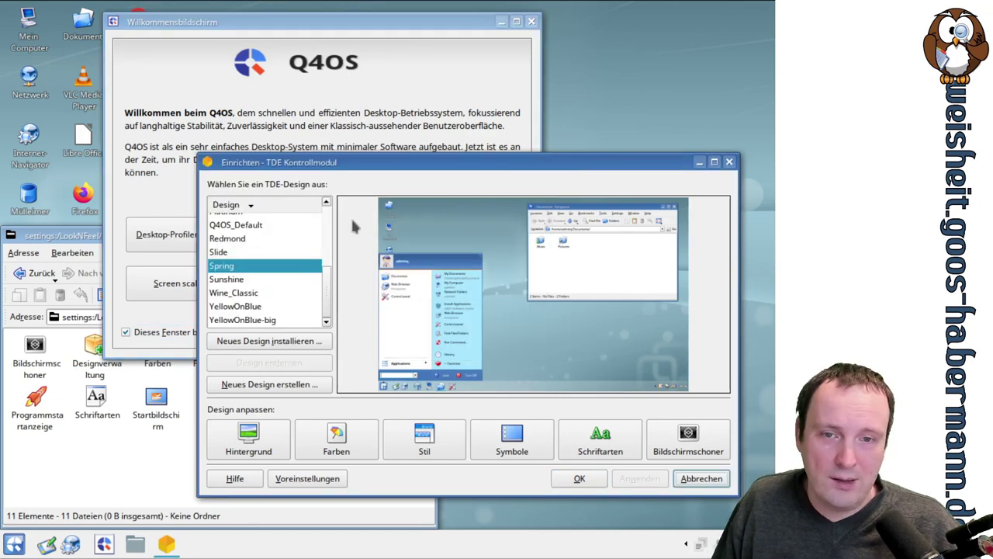
{"action": "mouse_move", "coordinate": [353, 216]}
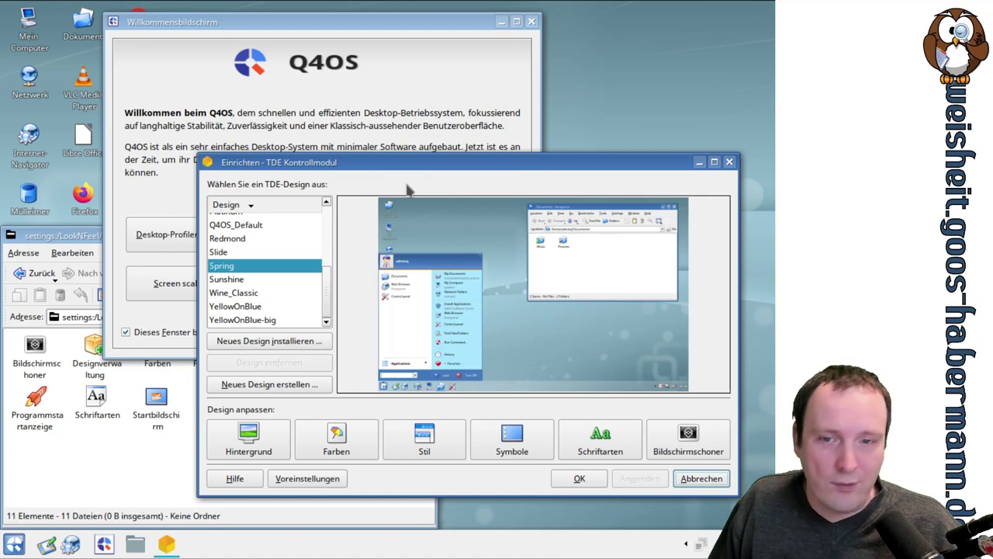
Accept the design settings and close the welcome screen and the control panel
{"action": "left_click", "coordinate": [579, 479]}
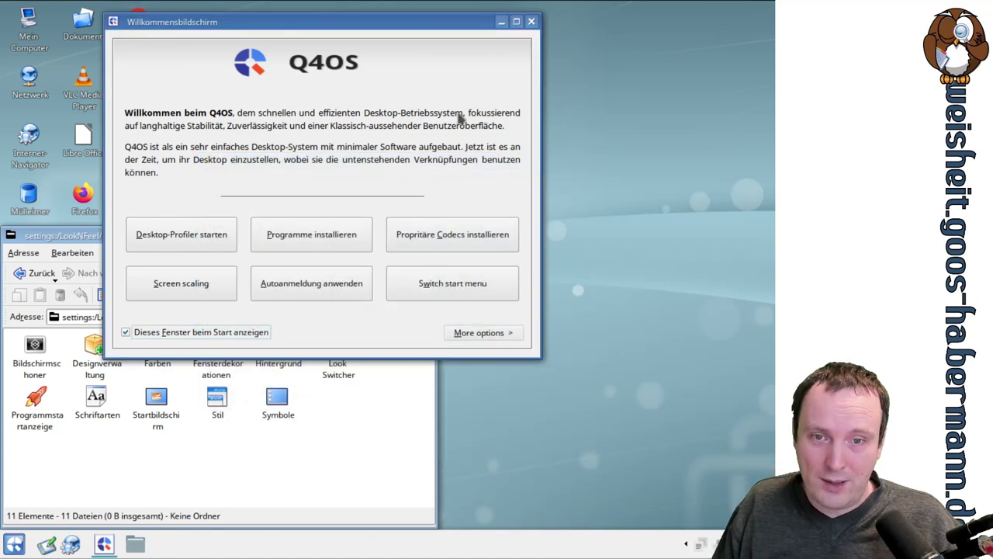
{"action": "left_click", "coordinate": [532, 21]}
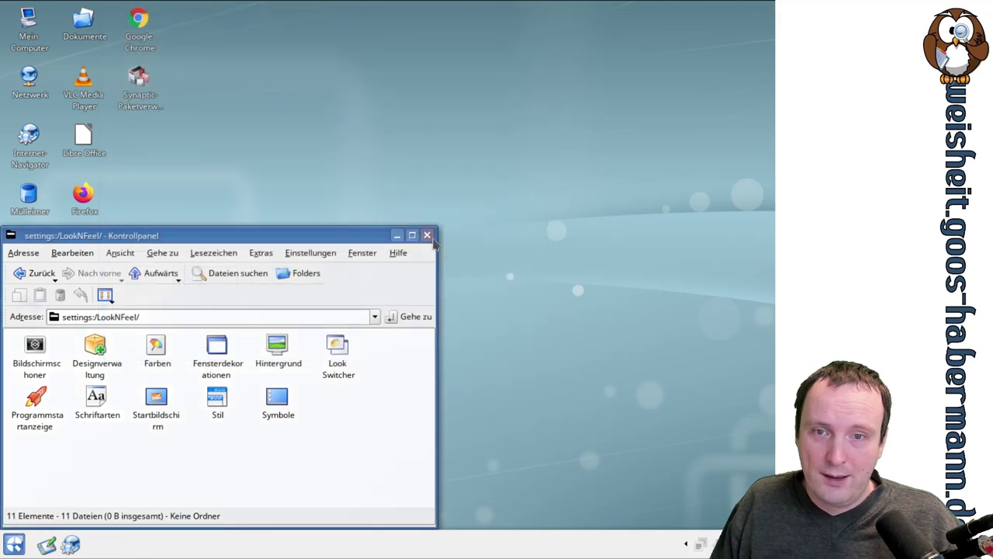
{"action": "left_click", "coordinate": [427, 236]}
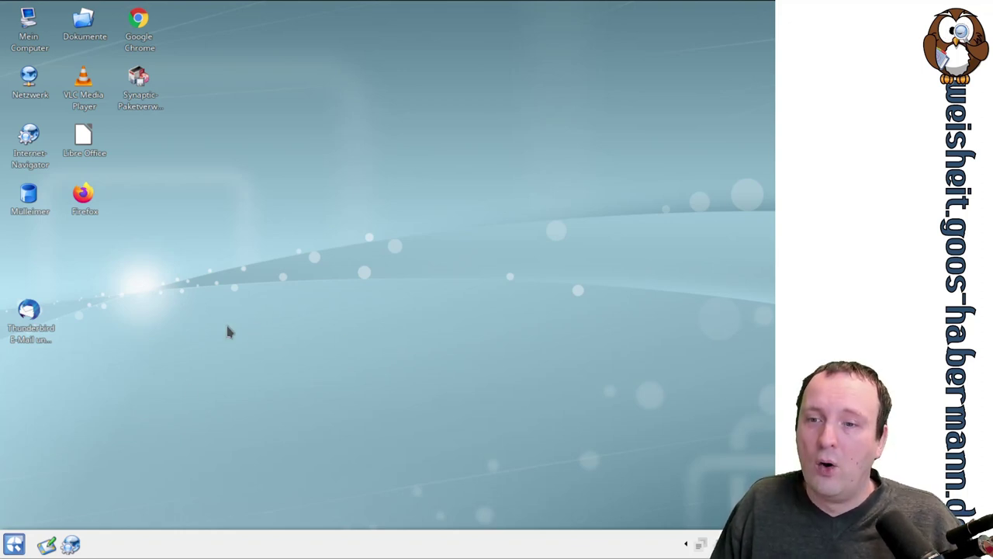
End the current desktop session to return to the login screen
{"action": "left_click", "coordinate": [14, 545]}
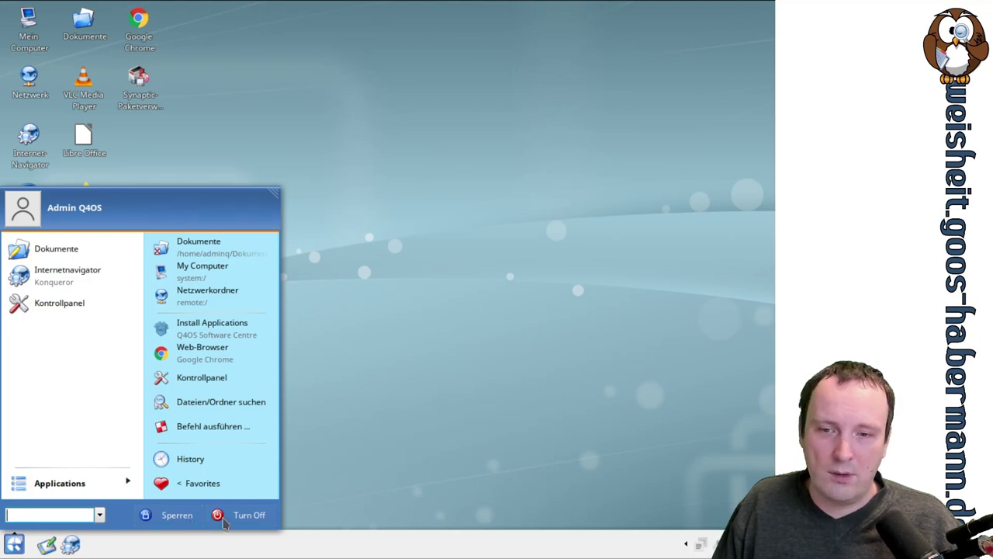
{"action": "left_click", "coordinate": [223, 521]}
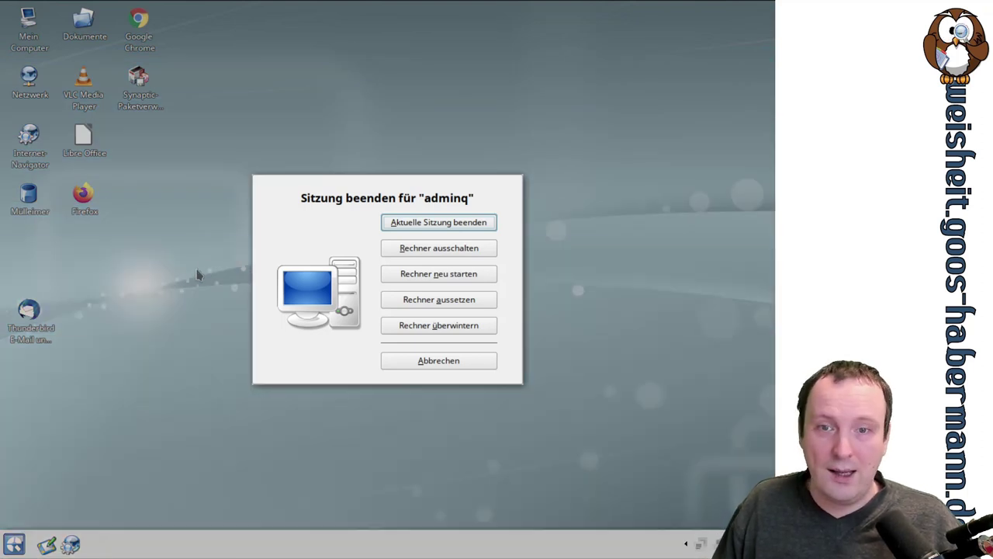
{"action": "left_click", "coordinate": [436, 225]}
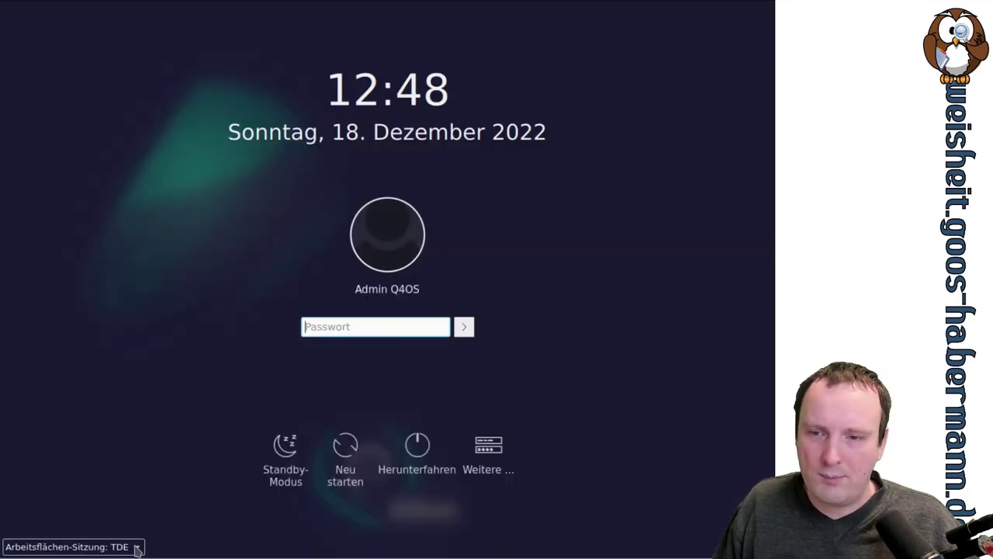
Choose Plasma as the desktop session and log in with the account password
{"action": "left_click", "coordinate": [137, 550]}
{"action": "left_click", "coordinate": [81, 533]}
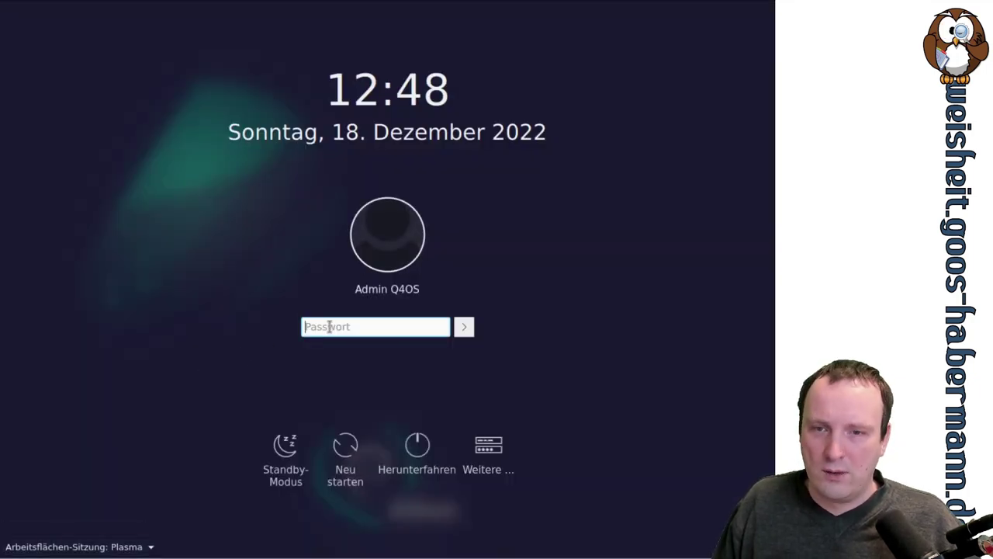
{"action": "type", "text": "****"}
{"action": "key", "text": "Return"}
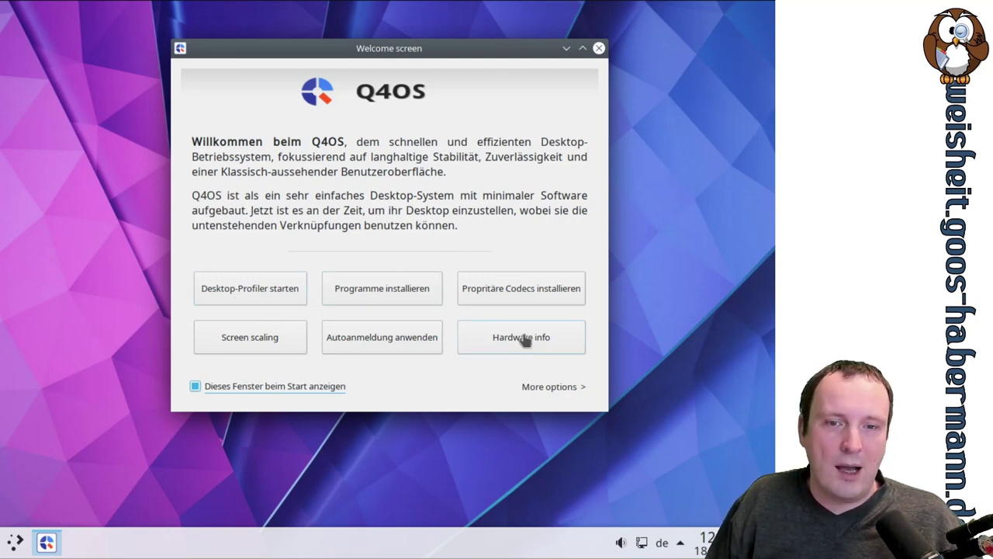
Check the additional options offered by the welcome screen, then close the welcome screen
{"action": "left_click", "coordinate": [546, 389]}
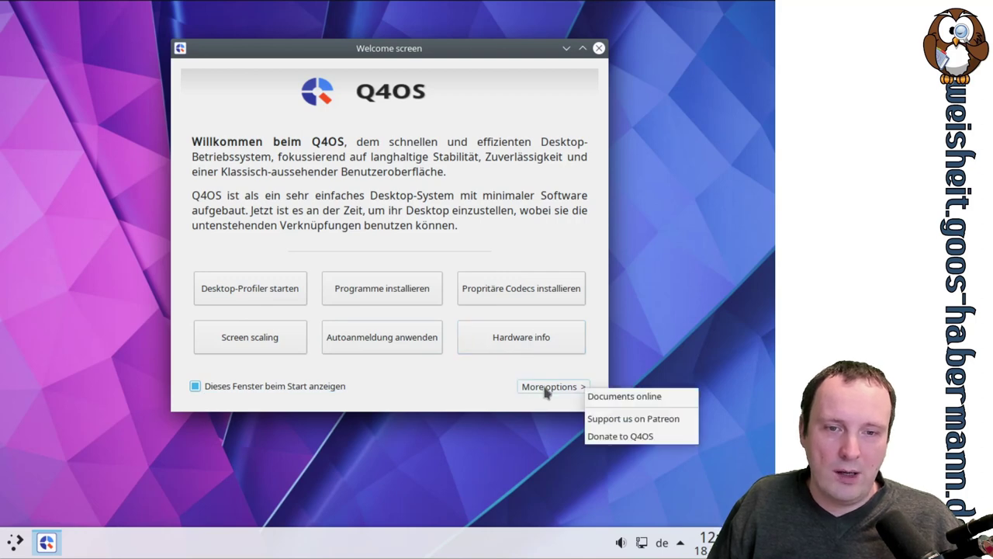
{"action": "left_click", "coordinate": [599, 370]}
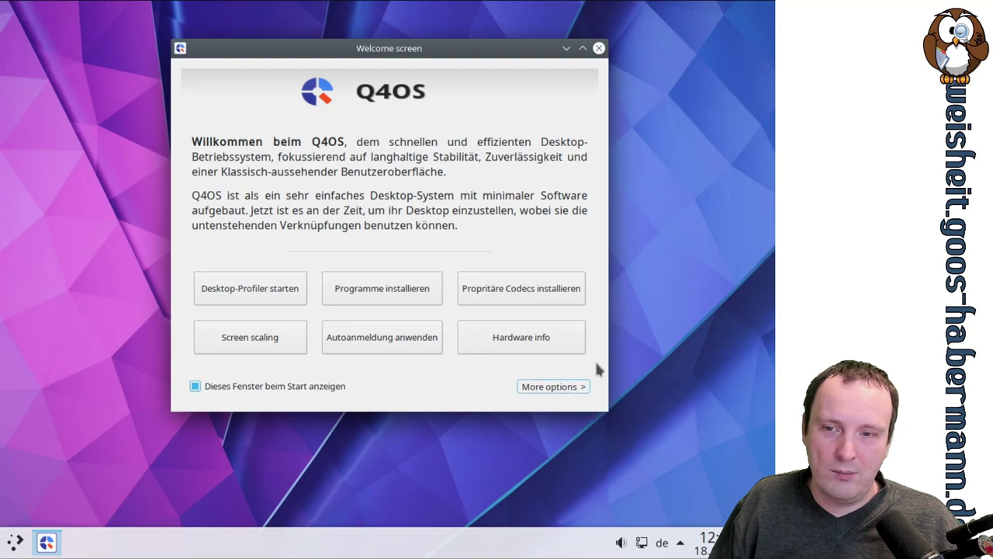
{"action": "left_click", "coordinate": [600, 50]}
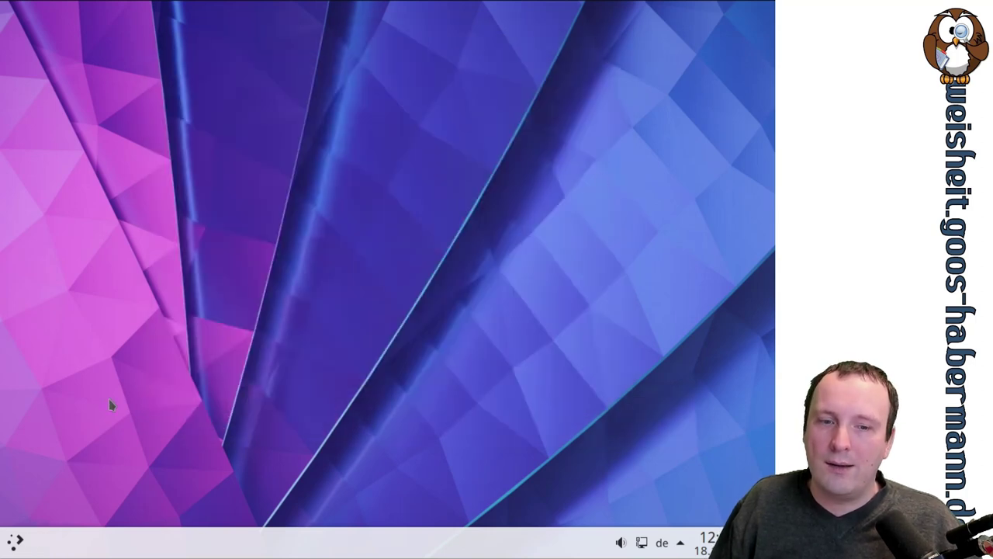
Open Systemeinstellungen from the favorites in the Plasma start menu
{"action": "left_click", "coordinate": [16, 541]}
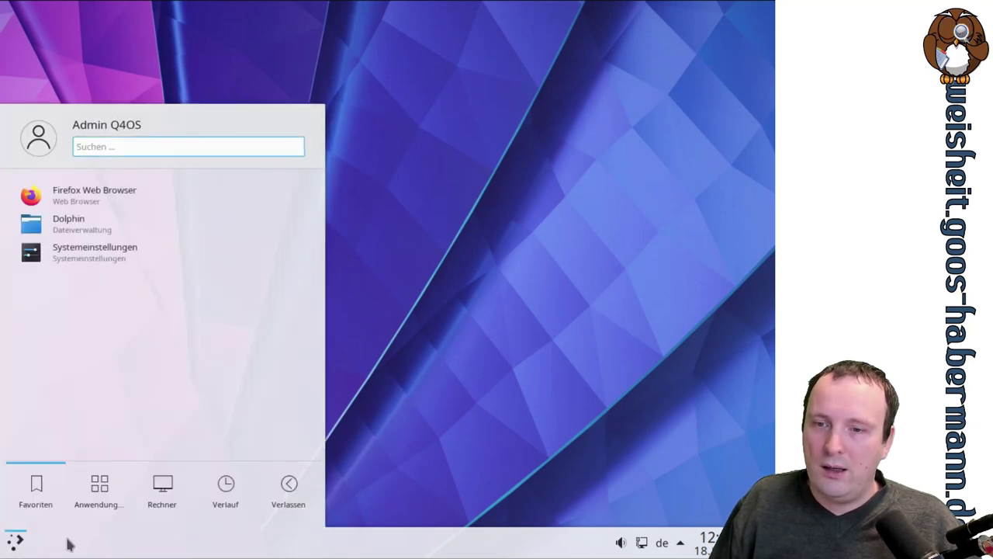
{"action": "mouse_move", "coordinate": [100, 491]}
{"action": "mouse_move", "coordinate": [43, 504]}
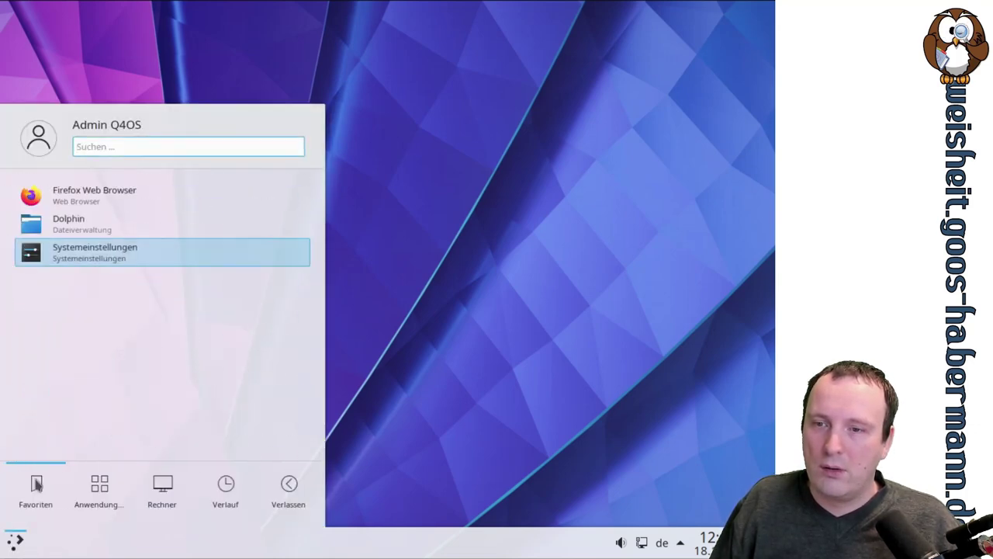
{"action": "key", "text": "Return"}
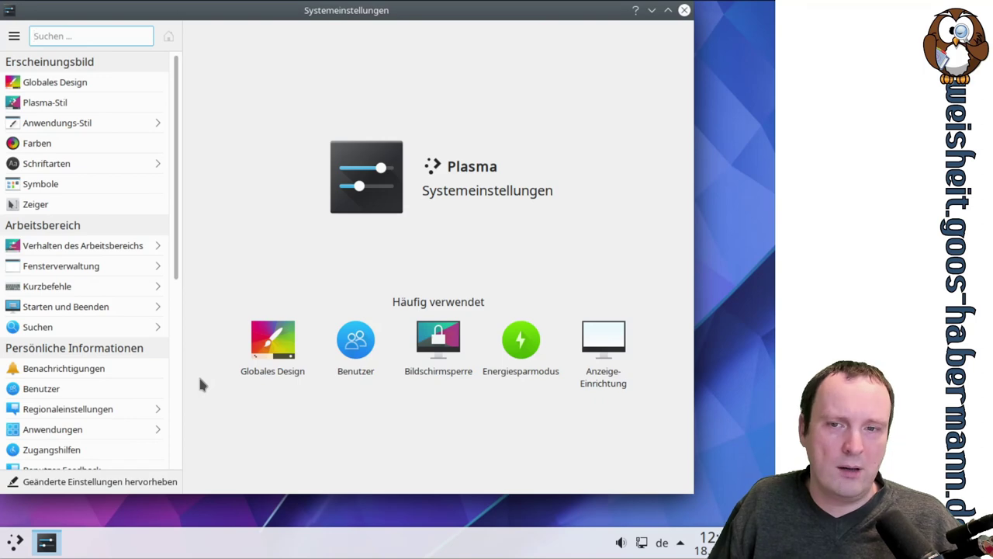
Open the Globales Design settings and look through the available global designs
{"action": "left_click", "coordinate": [102, 84]}
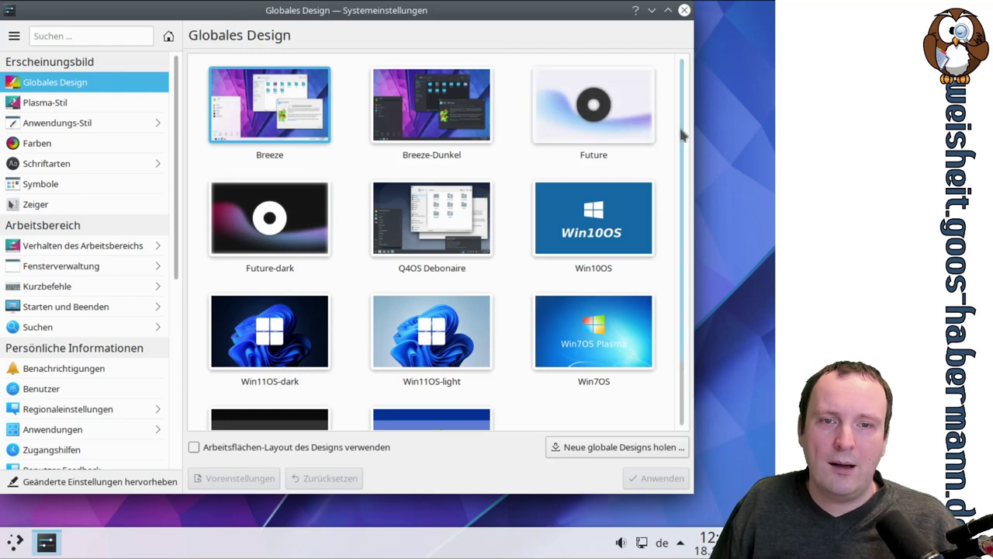
{"action": "scroll", "coordinate": [675, 135], "scroll_direction": "down", "scroll_amount": 2}
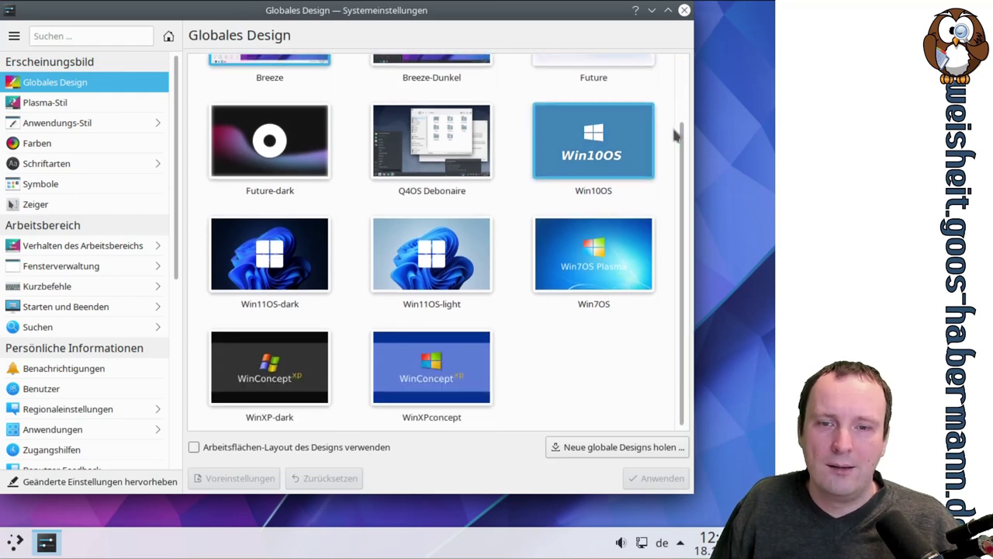
{"action": "scroll", "coordinate": [674, 135], "scroll_direction": "up", "scroll_amount": 2}
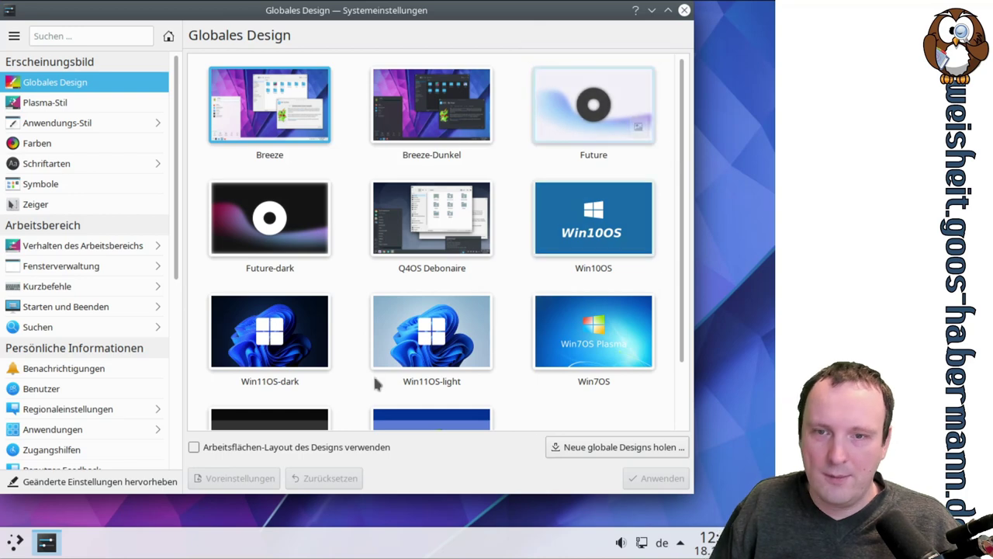
Apply the Win11OS-dark global design, followed by the Win11OS-light global design
{"action": "left_click", "coordinate": [295, 349]}
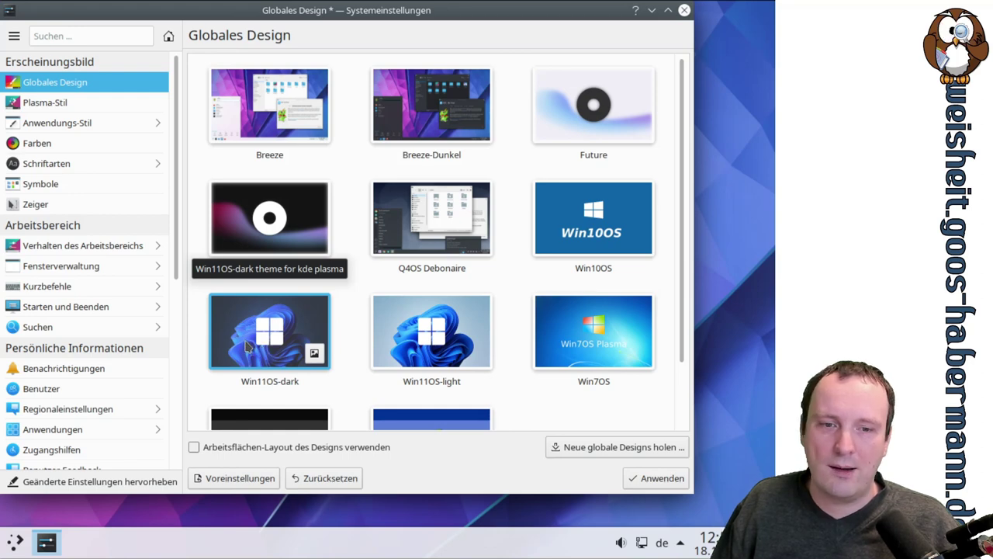
{"action": "left_click", "coordinate": [661, 478]}
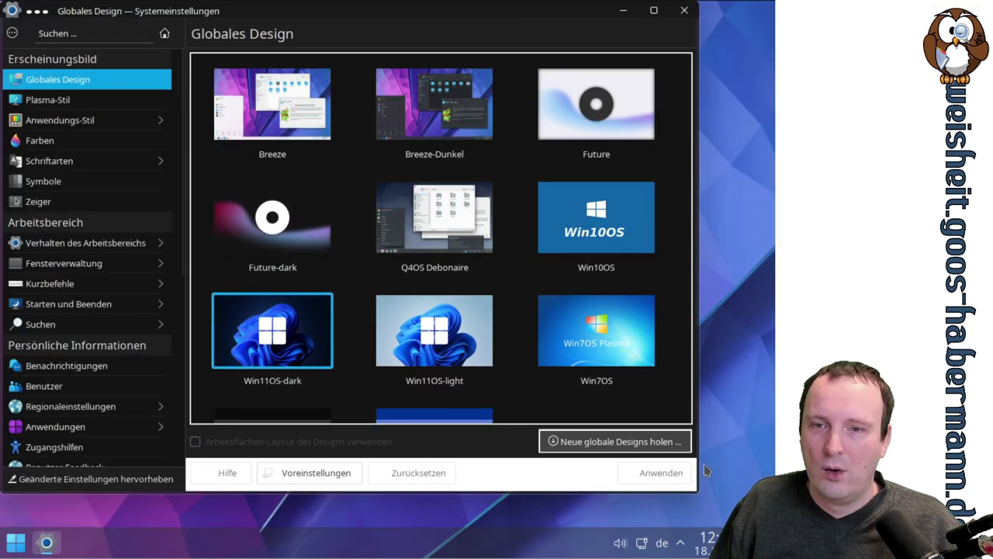
{"action": "left_click_drag", "start_coordinate": [297, 9], "coordinate": [322, 10]}
{"action": "left_click", "coordinate": [471, 353]}
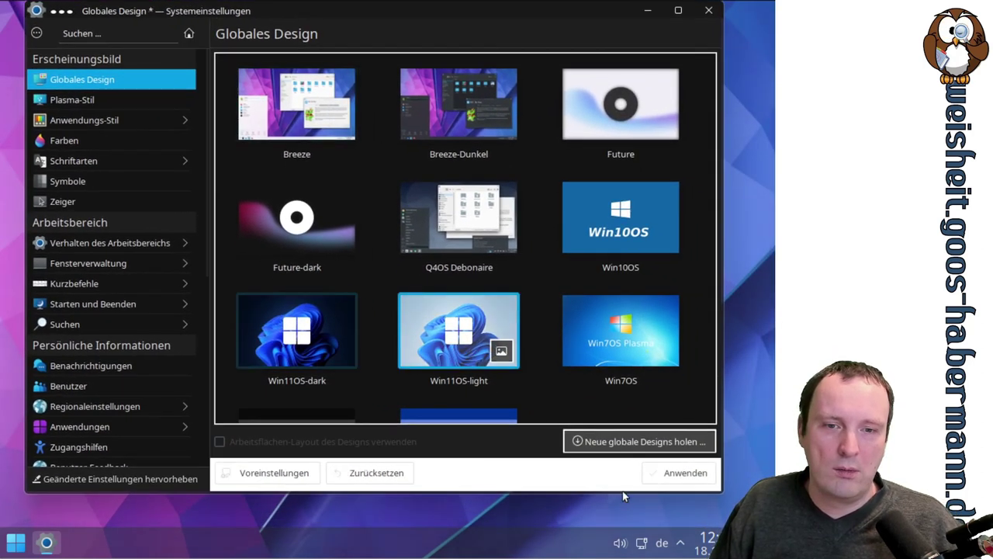
{"action": "left_click", "coordinate": [677, 483]}
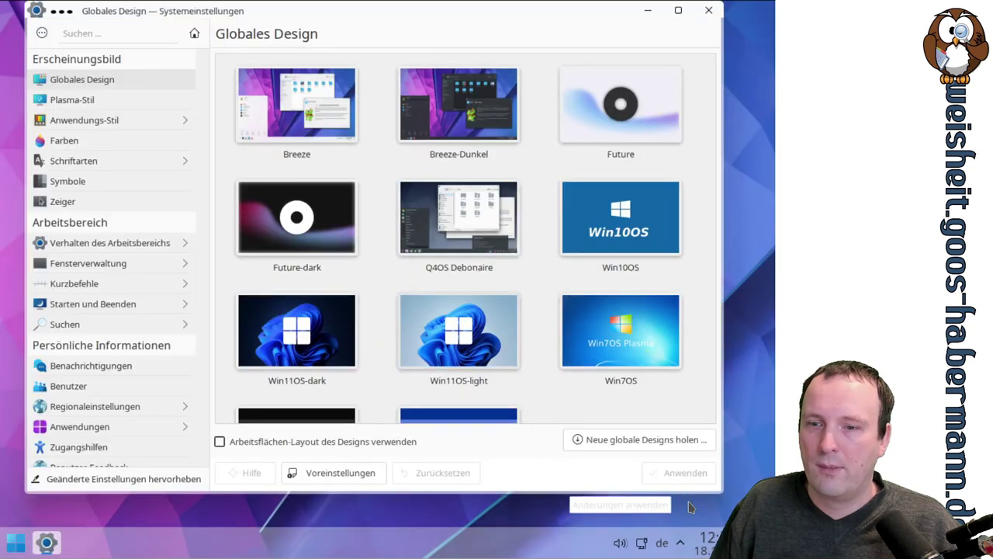
Open the start menu to see its look under the Win11OS-light design, and close it again
{"action": "left_click", "coordinate": [11, 547]}
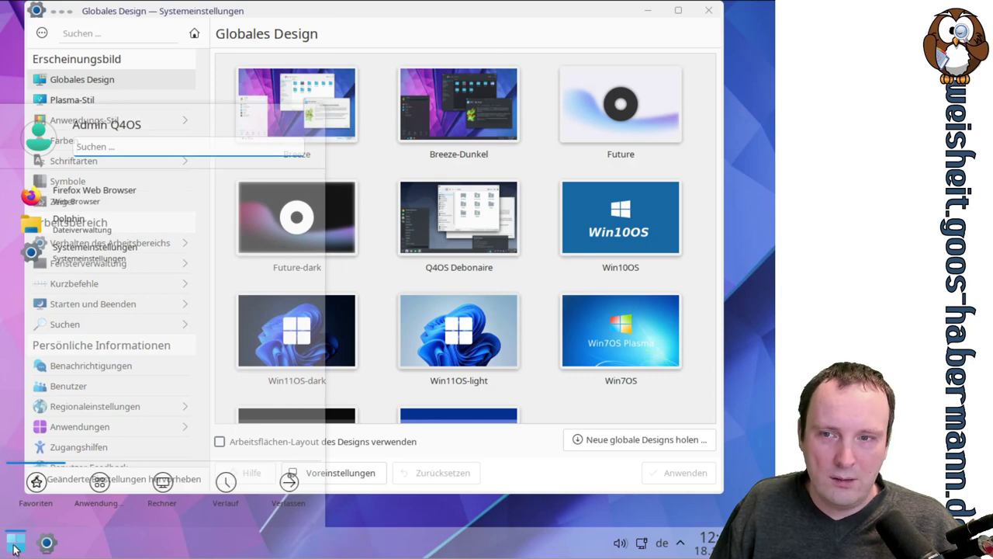
{"action": "left_click", "coordinate": [14, 548]}
{"action": "left_click", "coordinate": [13, 548]}
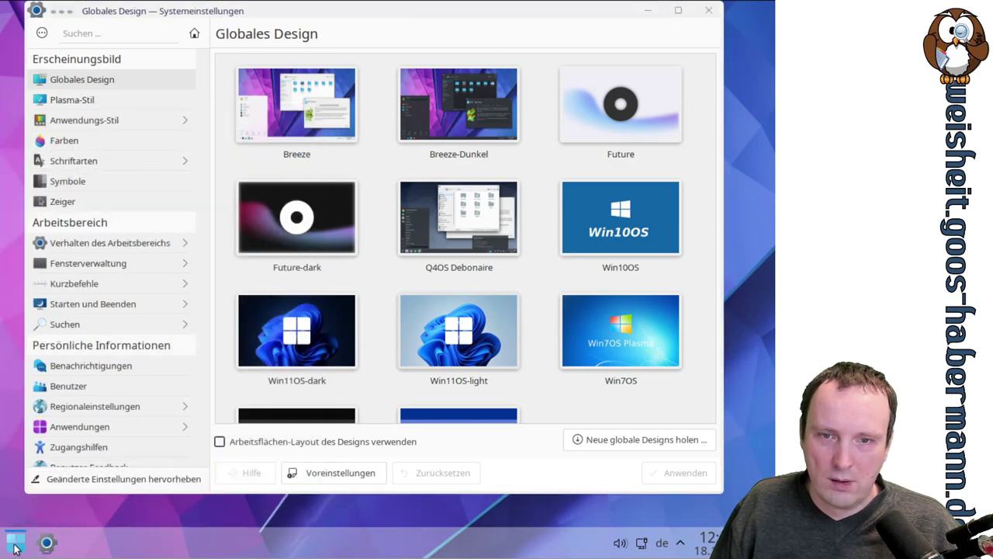
Apply the Win7OS global design and check the start menu in that style
{"action": "left_click", "coordinate": [642, 338]}
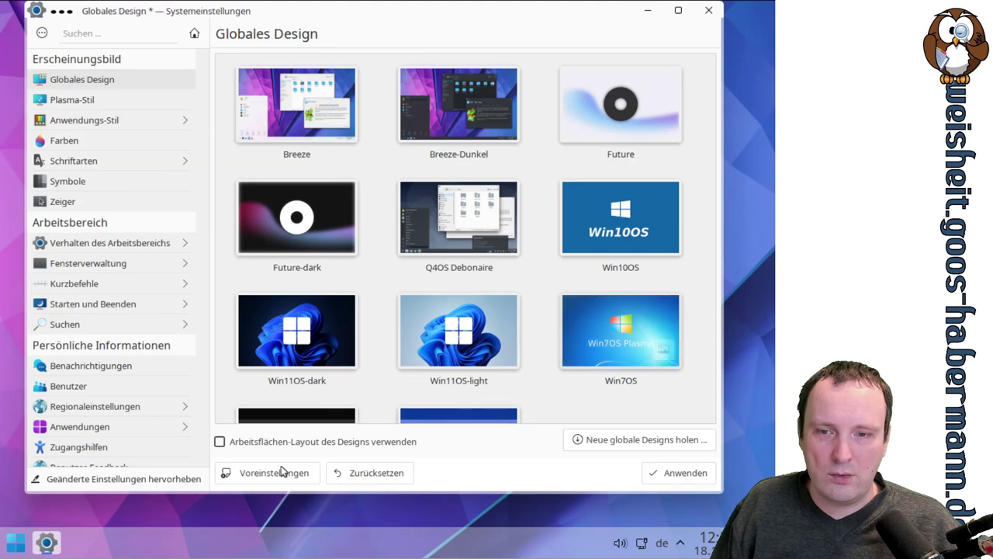
{"action": "left_click", "coordinate": [667, 472]}
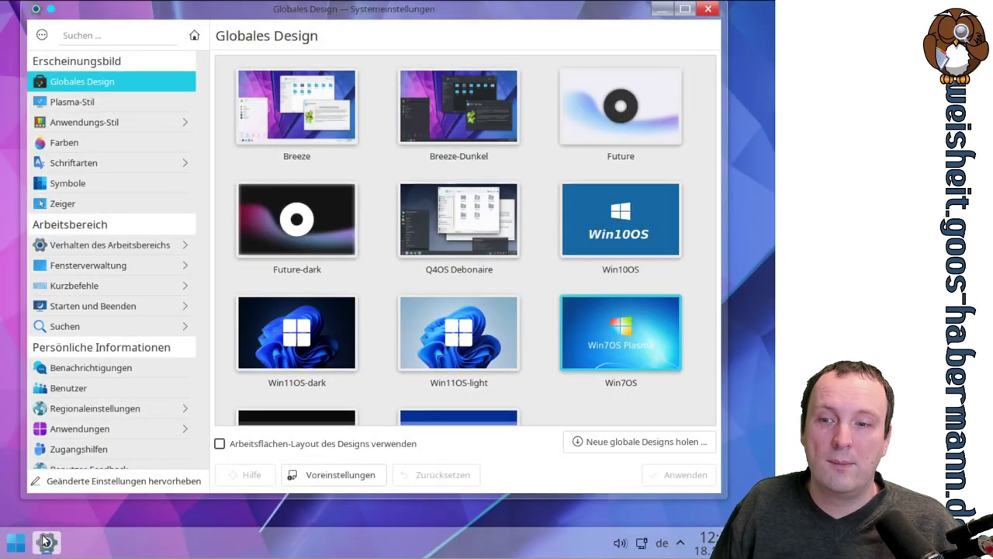
{"action": "left_click", "coordinate": [11, 546]}
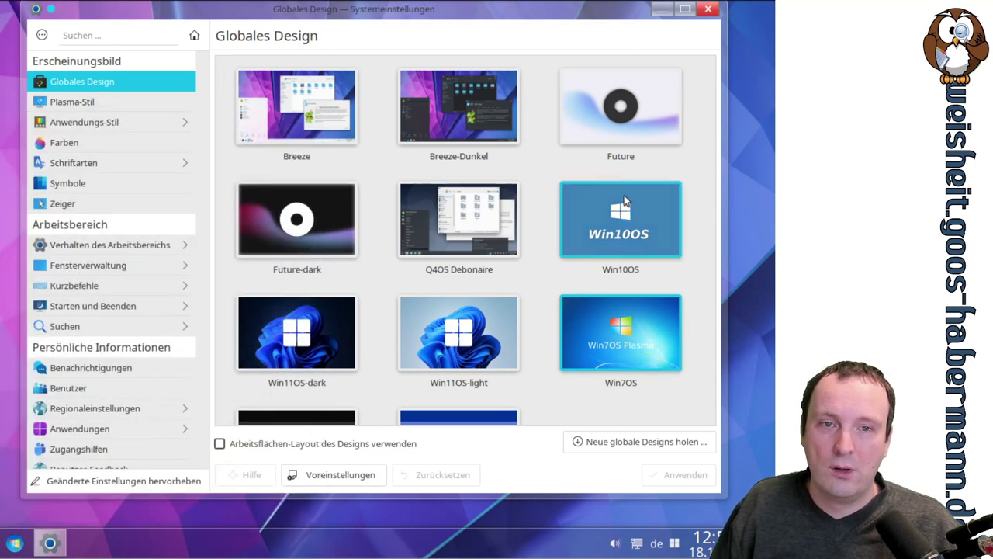
Try the Future global design, including its start menu, and switch back to the Win11OS-light global design
{"action": "left_click", "coordinate": [621, 109]}
{"action": "left_click", "coordinate": [672, 476]}
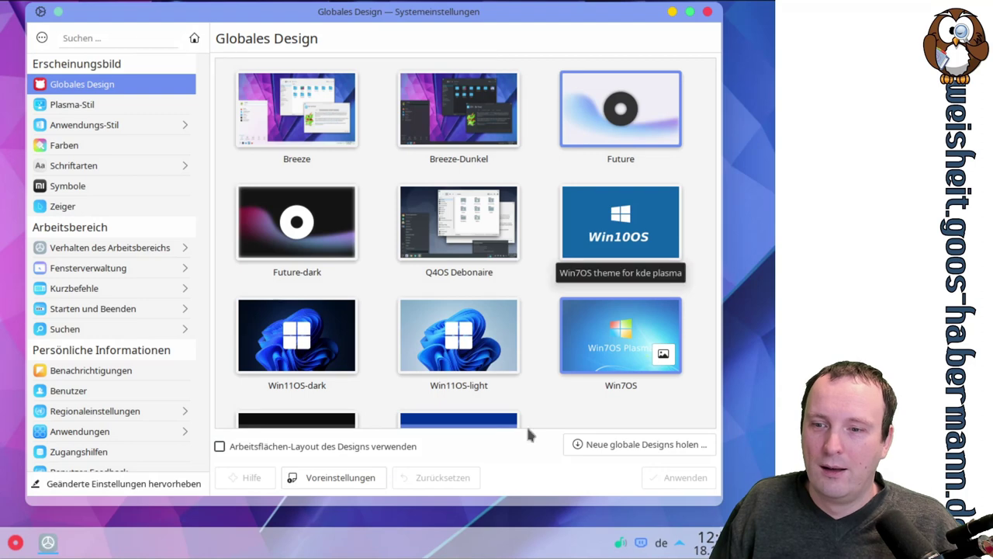
{"action": "left_click", "coordinate": [15, 543]}
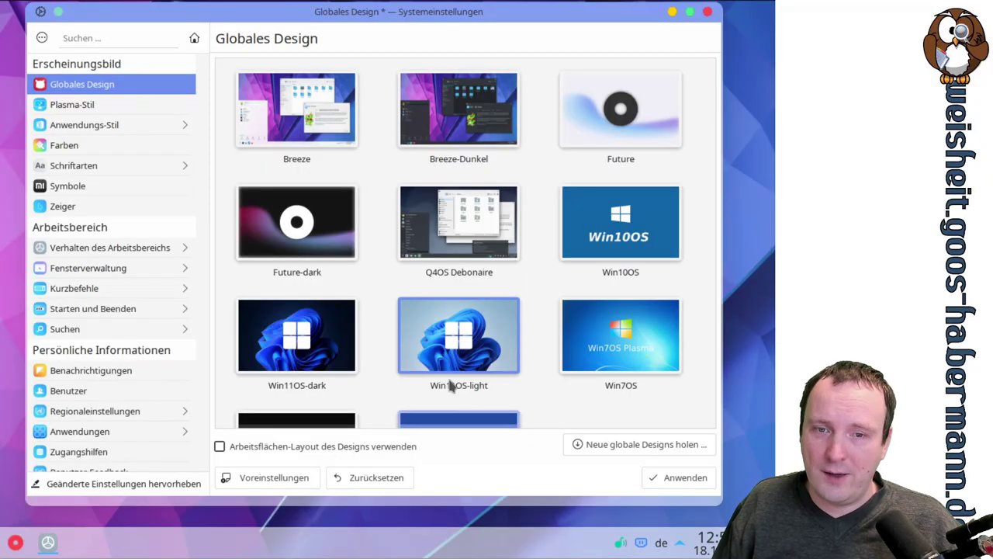
{"action": "left_click", "coordinate": [645, 484]}
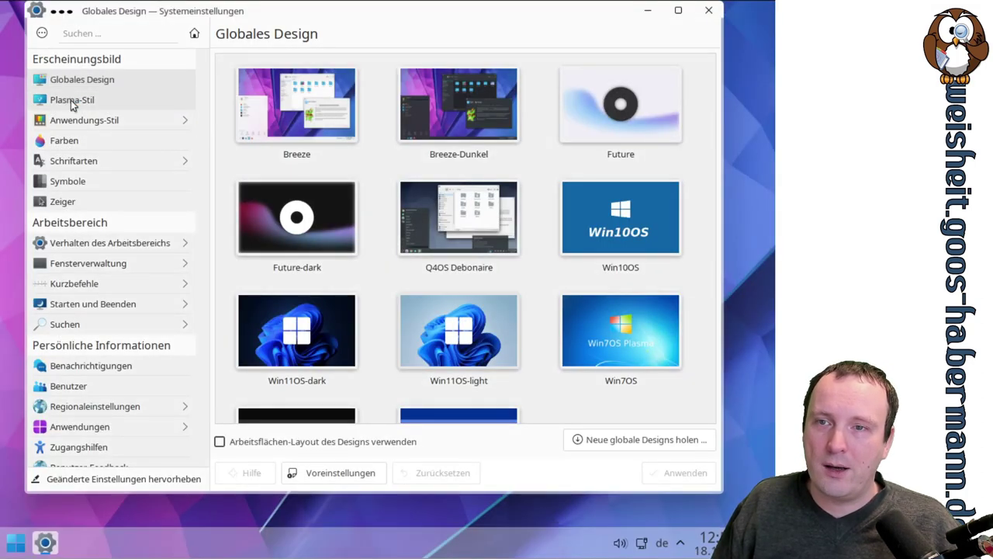
Look through the designs under Plasma-Stil and try to apply the Win11OS-dark style
{"action": "left_click", "coordinate": [70, 100]}
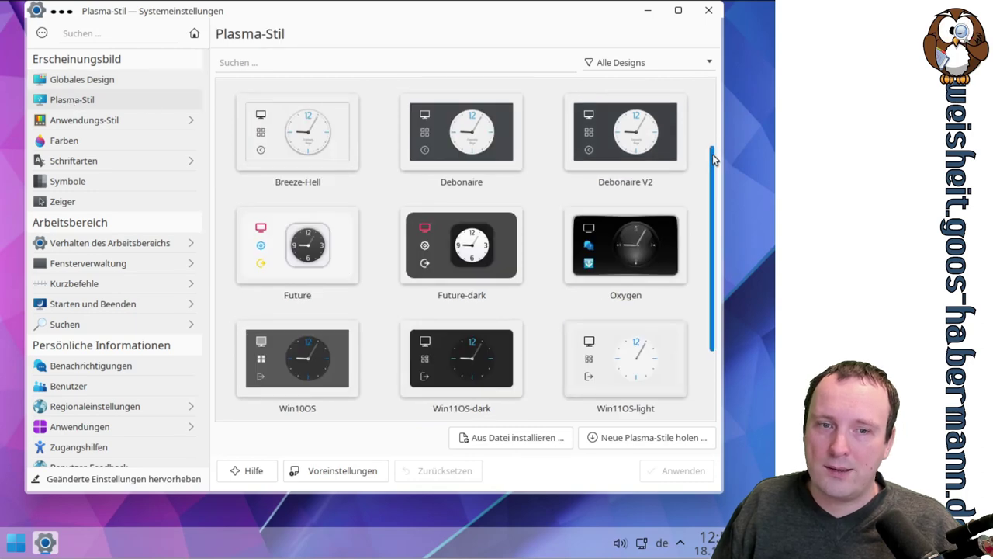
{"action": "scroll", "coordinate": [715, 197], "scroll_direction": "down", "scroll_amount": 1}
{"action": "left_click_drag", "start_coordinate": [715, 193], "coordinate": [715, 238]}
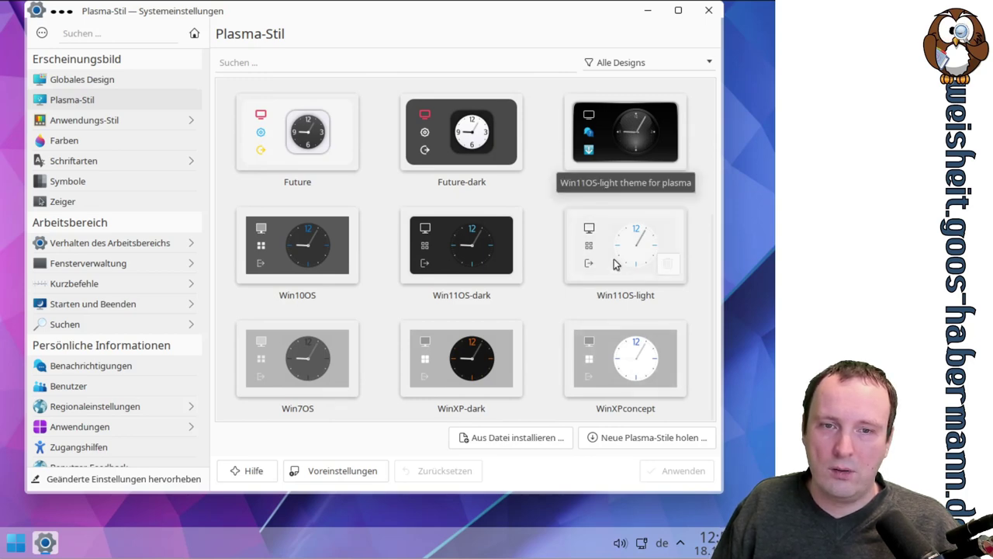
{"action": "left_click", "coordinate": [463, 261]}
{"action": "left_click", "coordinate": [694, 467]}
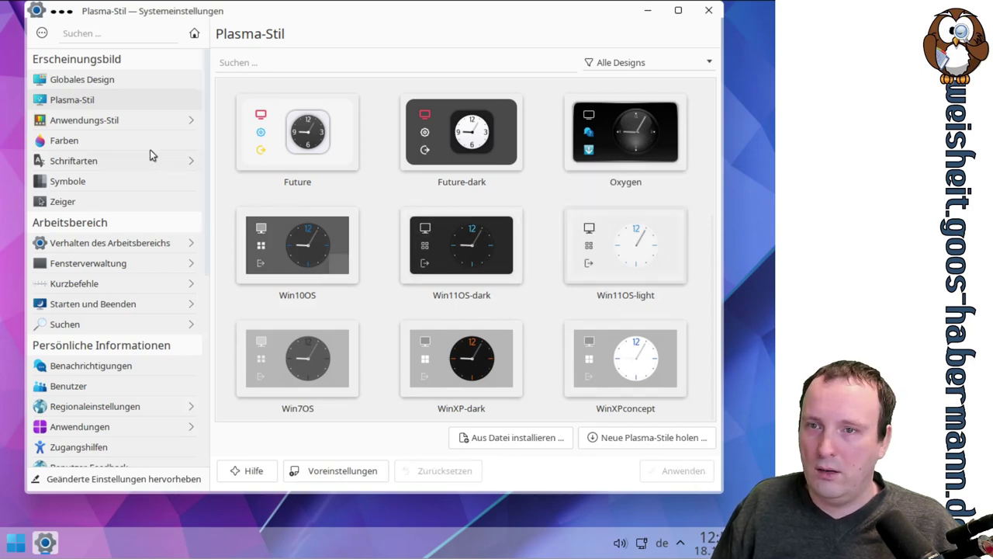
Look through the application styles under Anwendungs-Stil and return to the main settings overview
{"action": "left_click", "coordinate": [99, 120]}
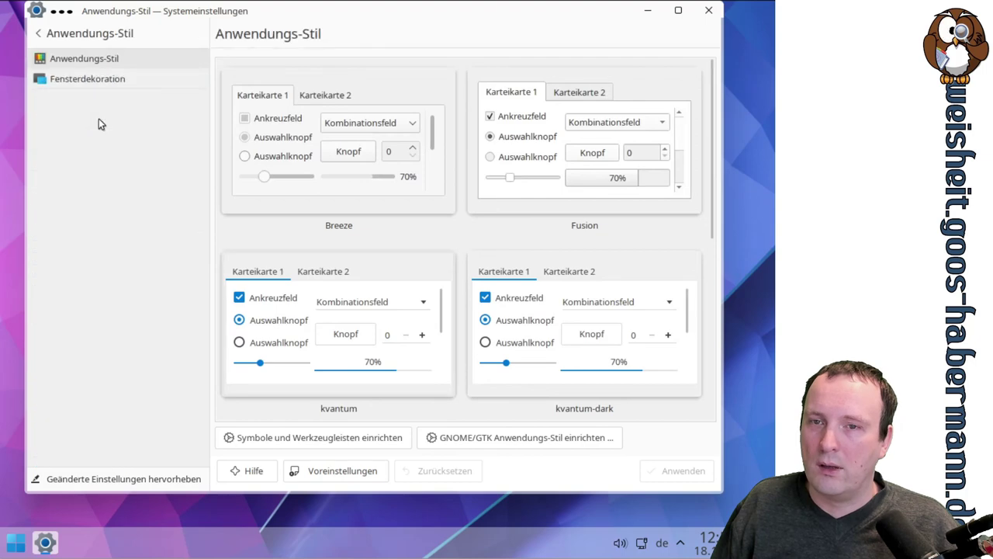
{"action": "scroll", "coordinate": [659, 229], "scroll_direction": "down", "scroll_amount": 3}
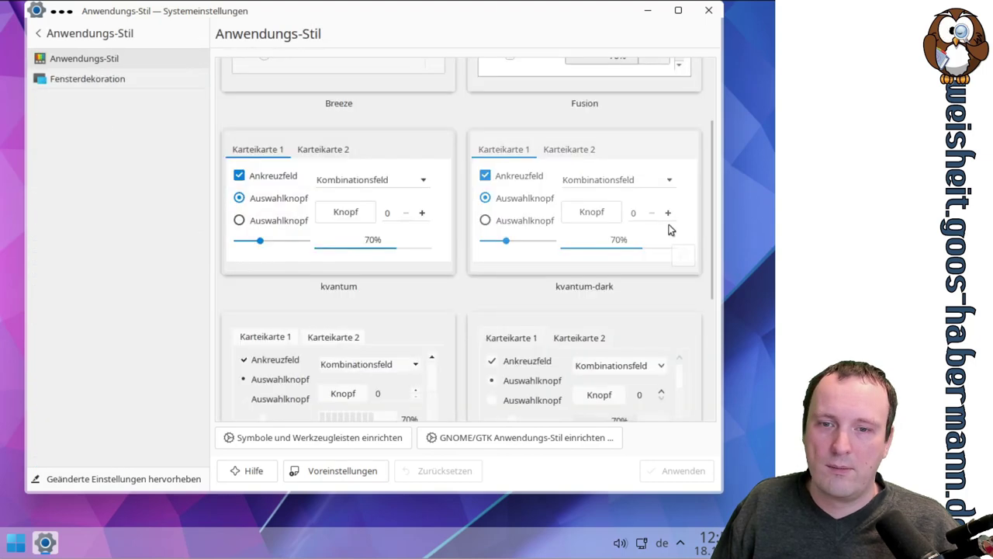
{"action": "scroll", "coordinate": [664, 223], "scroll_direction": "up", "scroll_amount": 2}
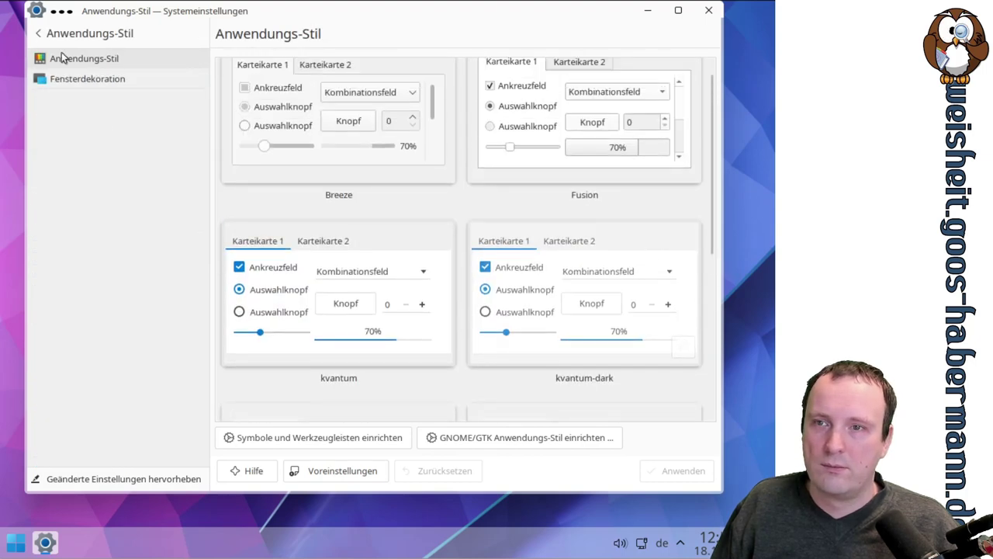
{"action": "left_click", "coordinate": [40, 35]}
Open the Farben settings, find the Win10OS color scheme and apply it
{"action": "left_click", "coordinate": [115, 141]}
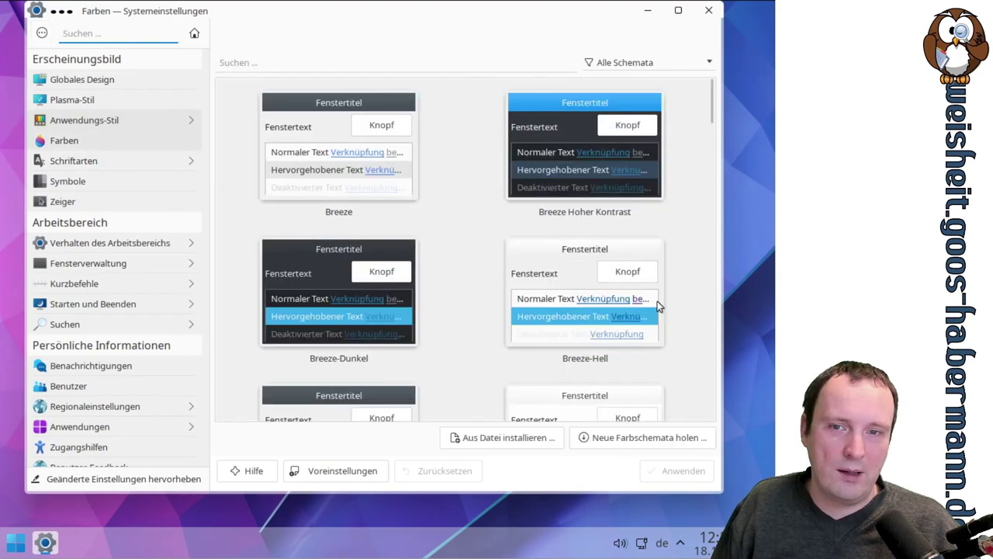
{"action": "scroll", "coordinate": [675, 279], "scroll_direction": "down", "scroll_amount": 10}
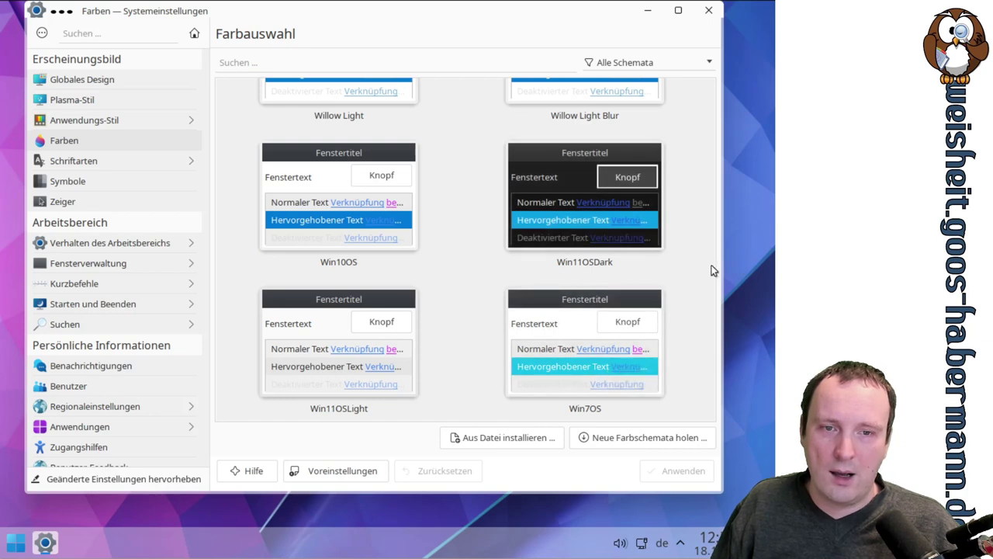
{"action": "scroll", "coordinate": [698, 270], "scroll_direction": "up", "scroll_amount": 1}
{"action": "left_click", "coordinate": [295, 204]}
{"action": "left_click", "coordinate": [680, 470]}
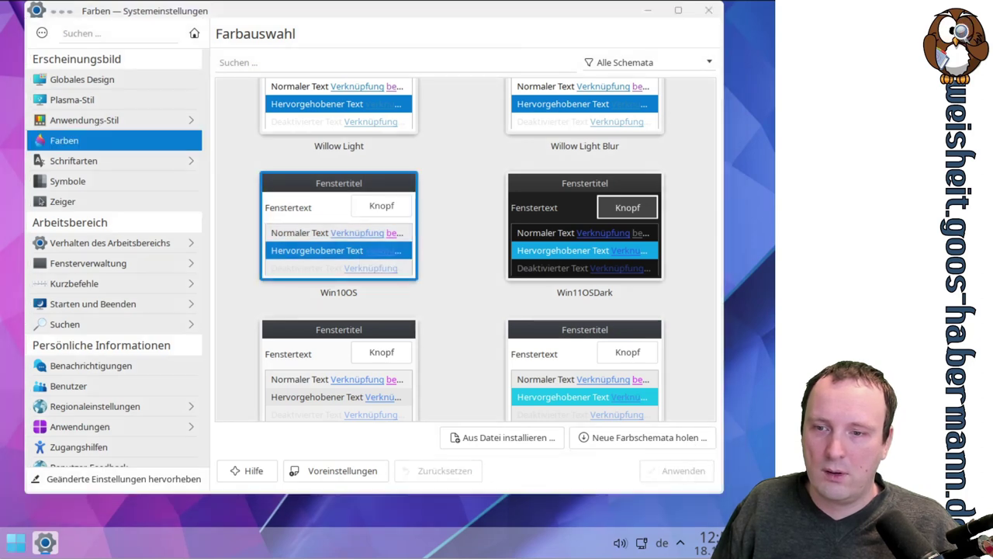
Look at the remaining color schemes below Win10OS and close Systemeinstellungen
{"action": "key", "text": "super"}
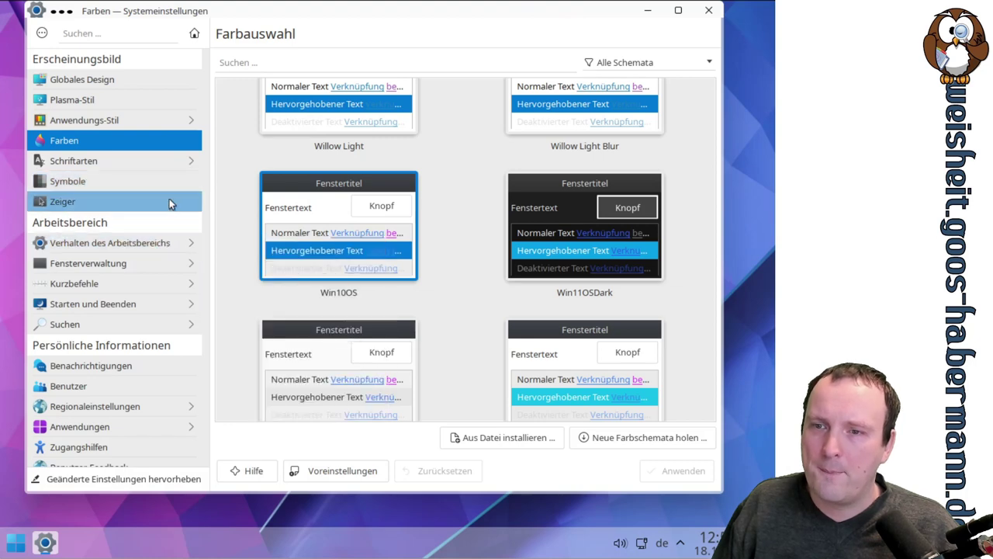
{"action": "scroll", "coordinate": [223, 192], "scroll_direction": "down", "scroll_amount": 2}
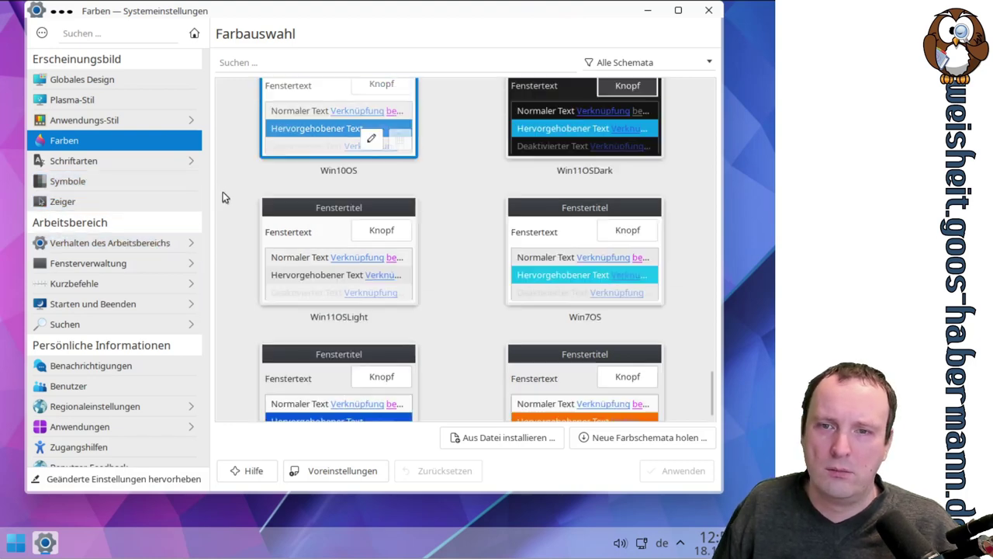
{"action": "left_click", "coordinate": [709, 10]}
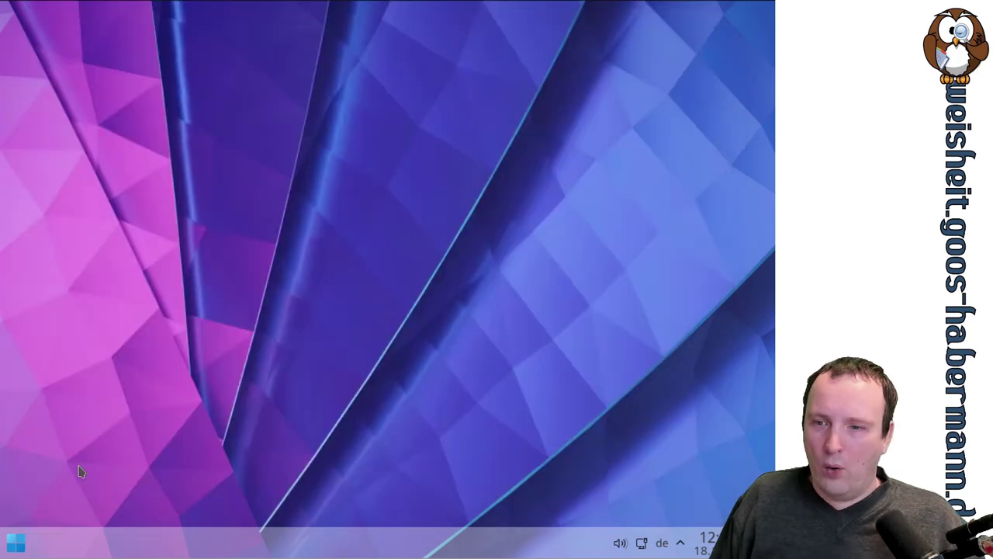
View the start menu on the empty Plasma desktop
{"action": "left_click", "coordinate": [16, 548]}
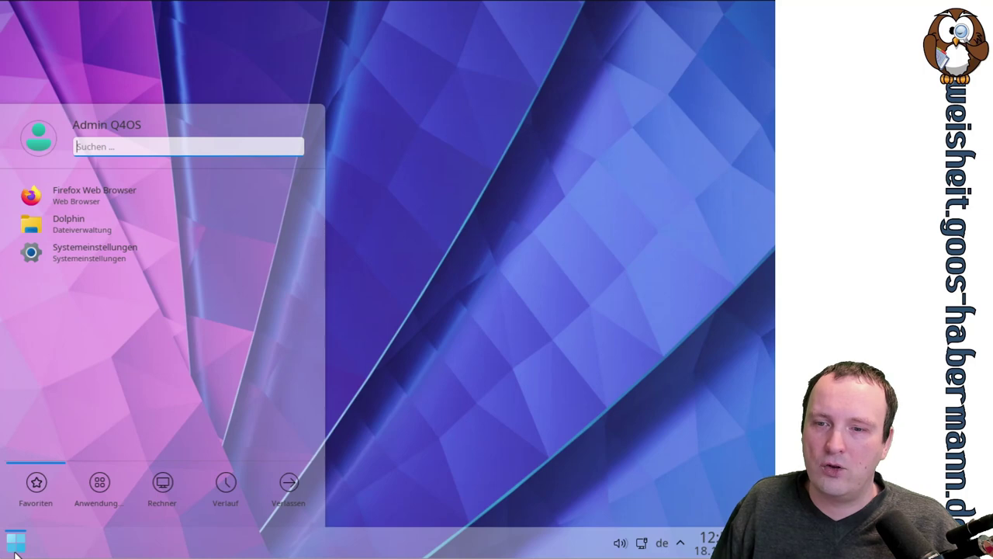
{"action": "left_click", "coordinate": [15, 543]}
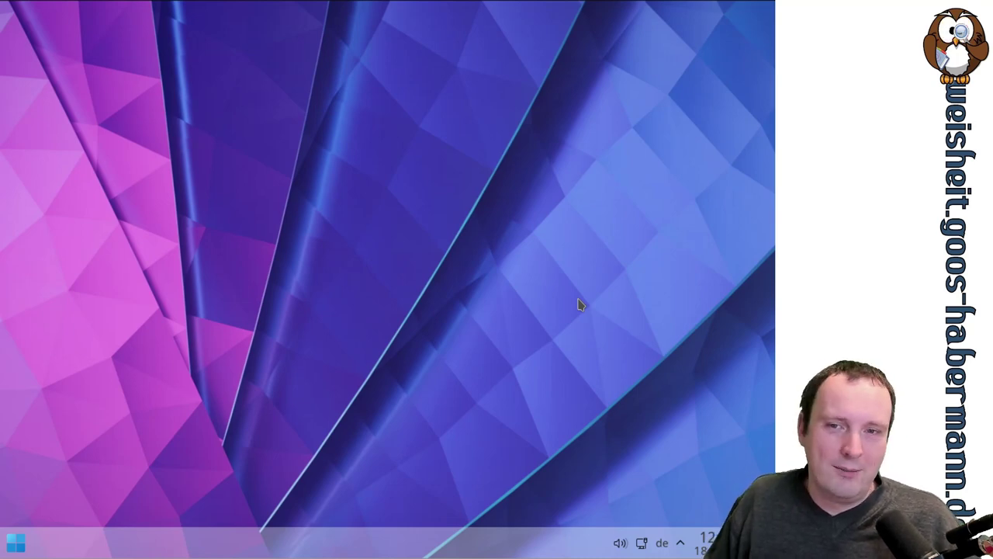
{"action": "left_click", "coordinate": [15, 543]}
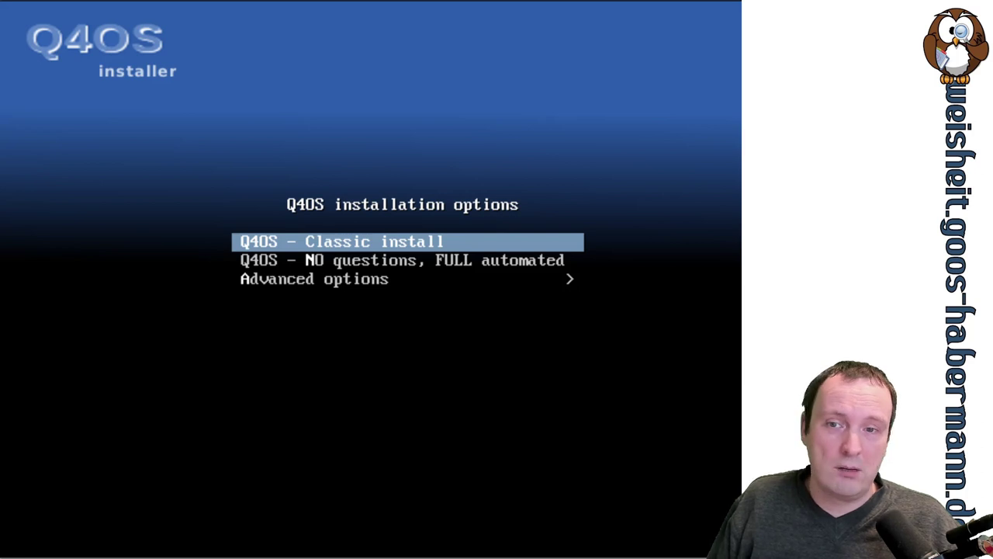
Examine the fully automated install entry and the advanced options in the Q4OS installer, and return to the installation options
{"action": "key", "text": "Down"}
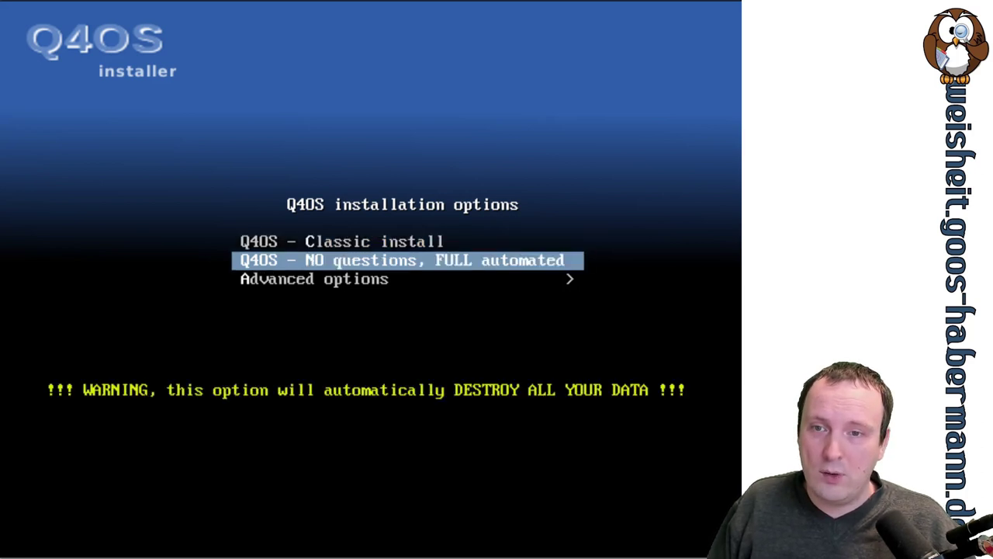
{"action": "key", "text": "Down"}
{"action": "key", "text": "Return"}
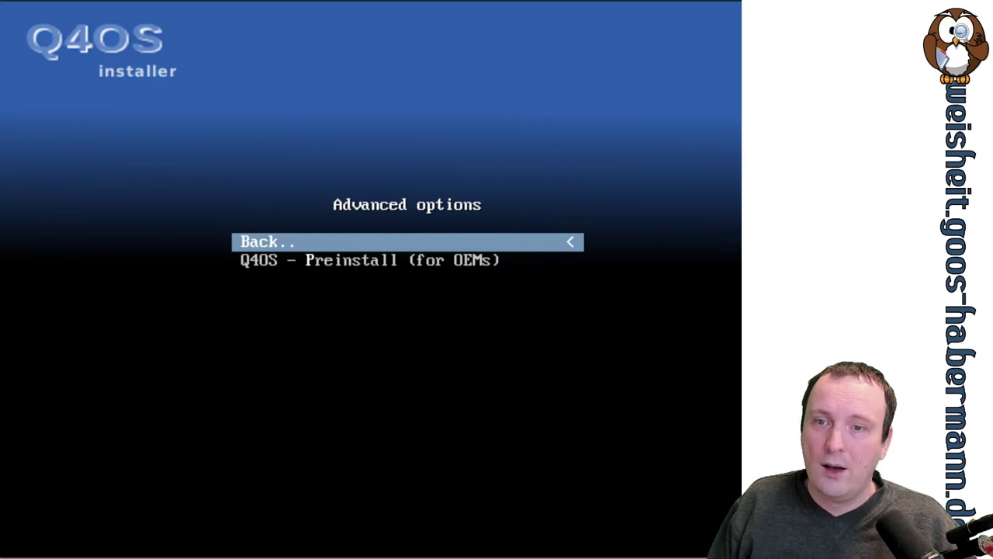
{"action": "key", "text": "Down"}
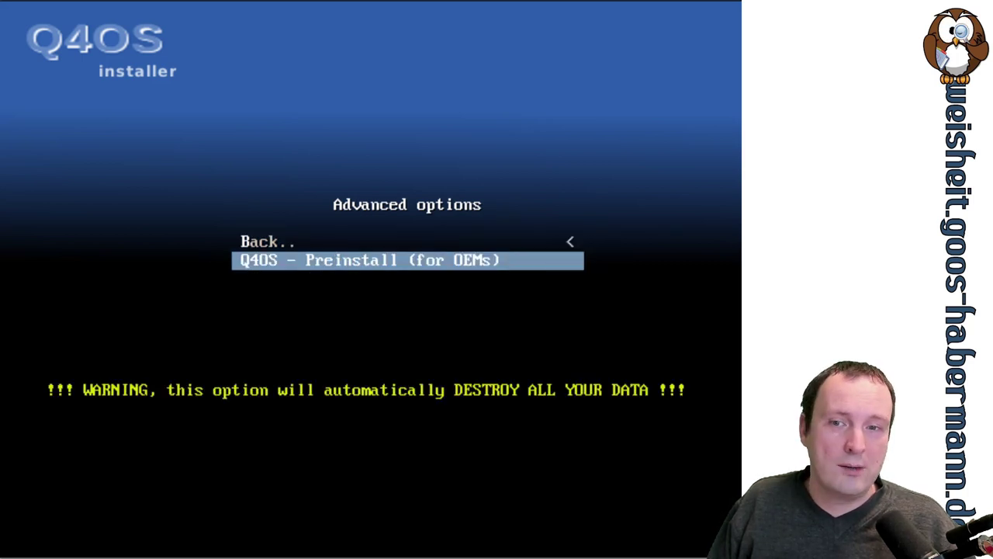
{"action": "key", "text": "Up"}
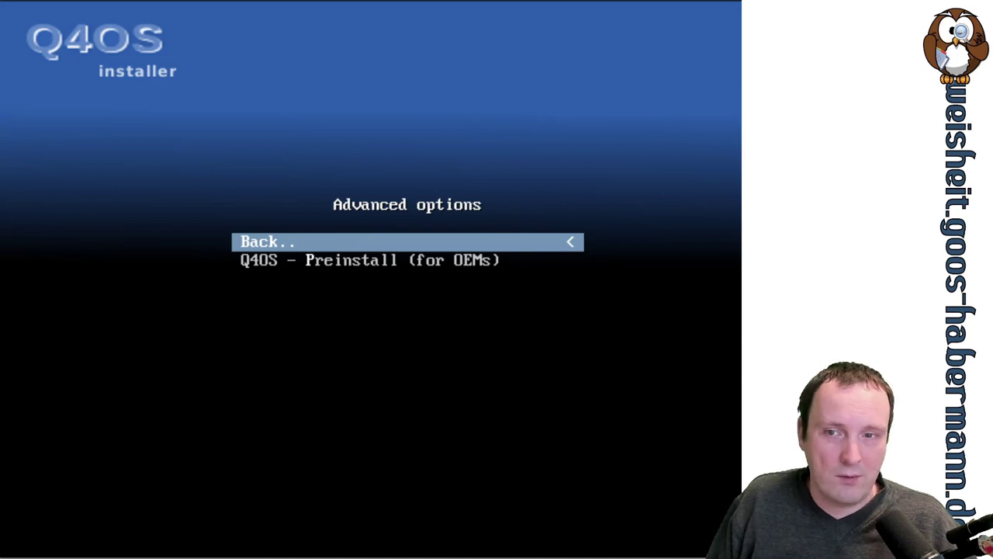
{"action": "key", "text": "Return"}
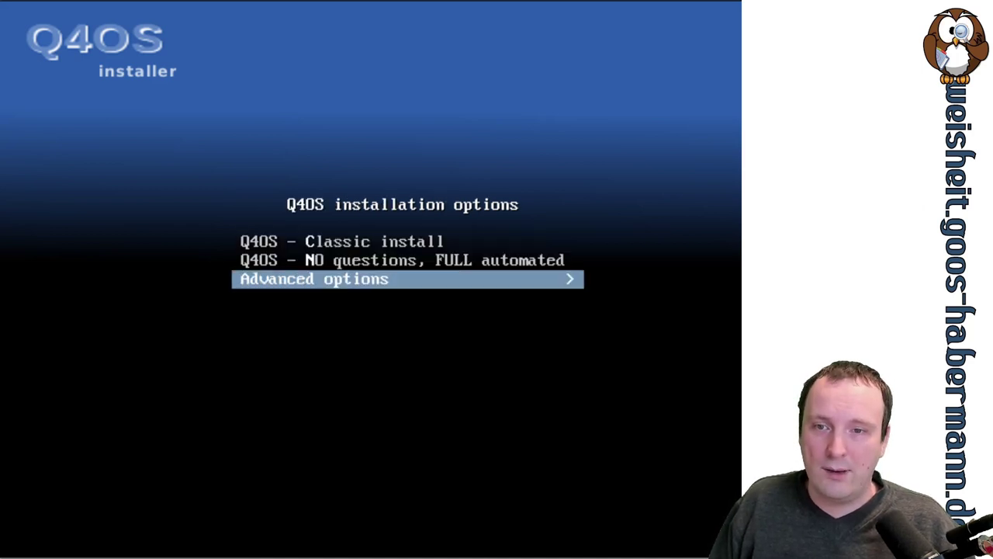
Start the Q4OS Classic install from the installation options
{"action": "key", "text": "Up"}
{"action": "key", "text": "Up"}
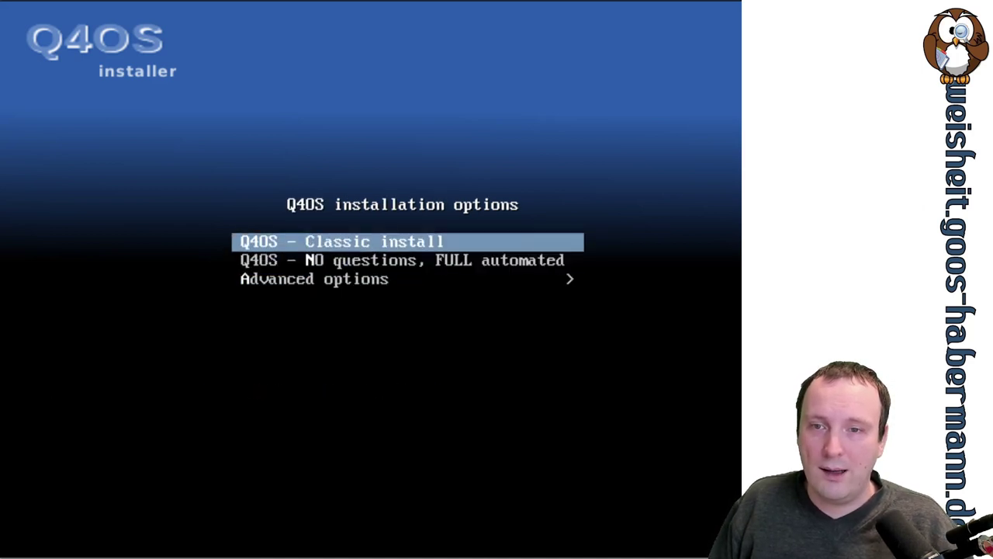
{"action": "key", "text": "Return"}
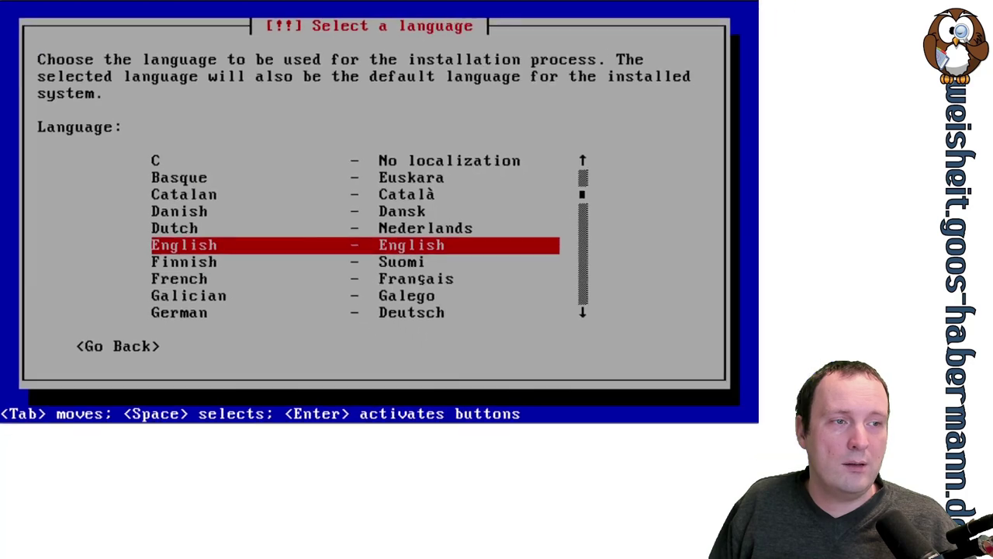
Set the installation language to German and the keyboard layout to Deutsch
{"action": "key", "text": "Up"}
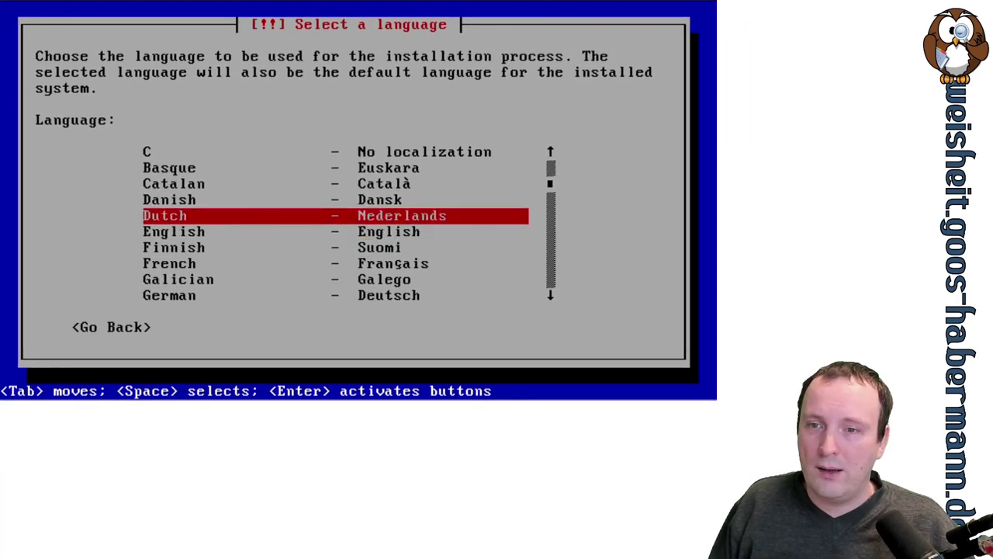
{"action": "key", "text": "Down"}
{"action": "key", "text": "Down"}
{"action": "key", "text": "Down"}
{"action": "key", "text": "Down"}
{"action": "key", "text": "Down"}
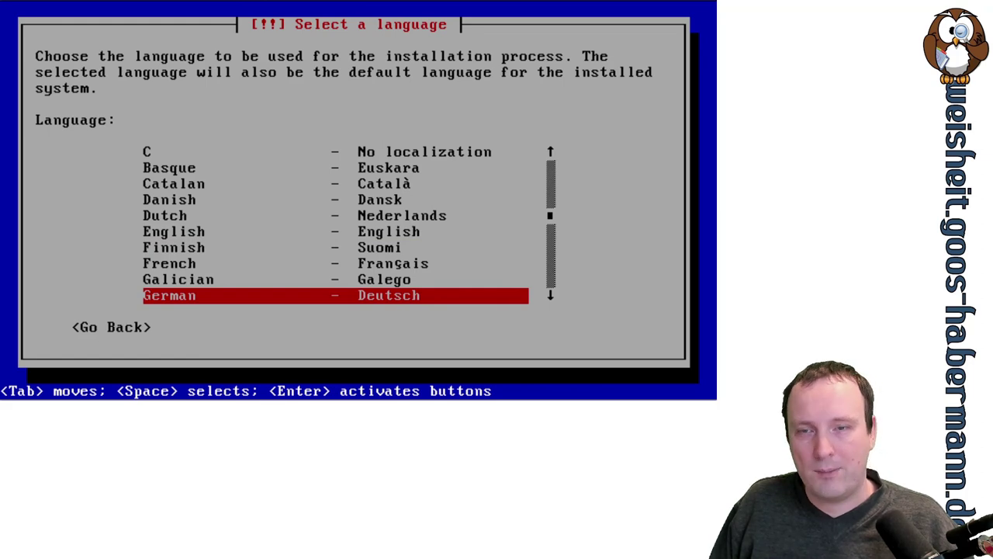
{"action": "key", "text": "Return"}
{"action": "key", "text": "Return"}
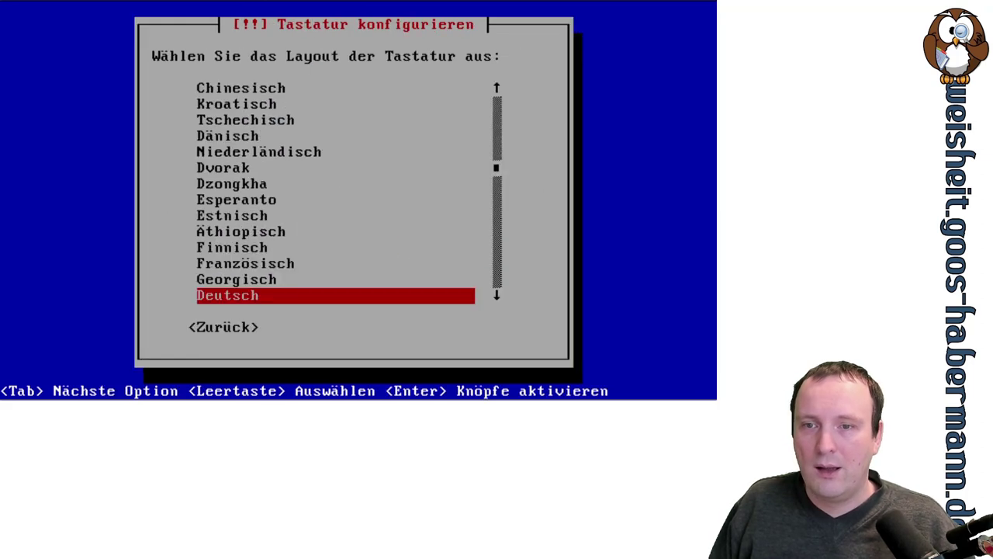
{"action": "key", "text": "Return"}
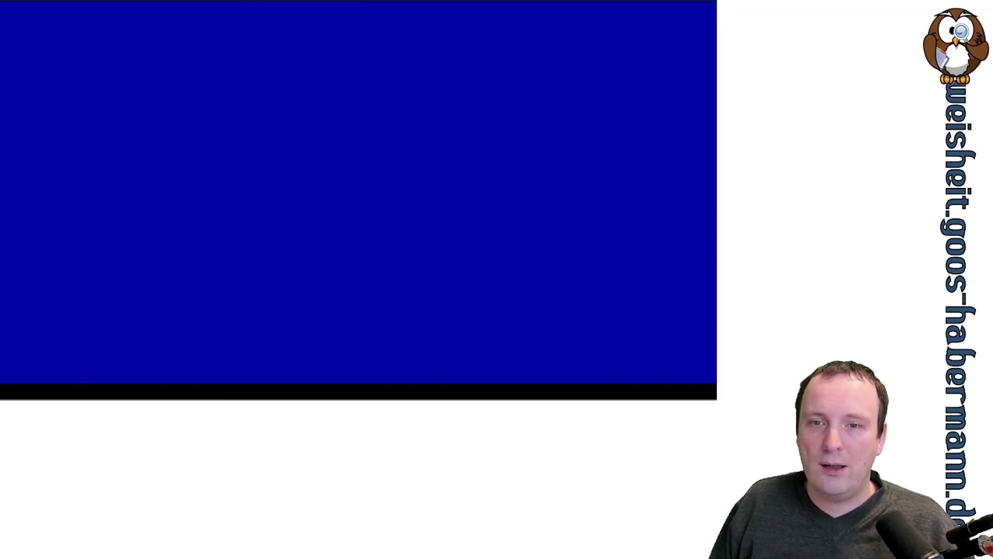